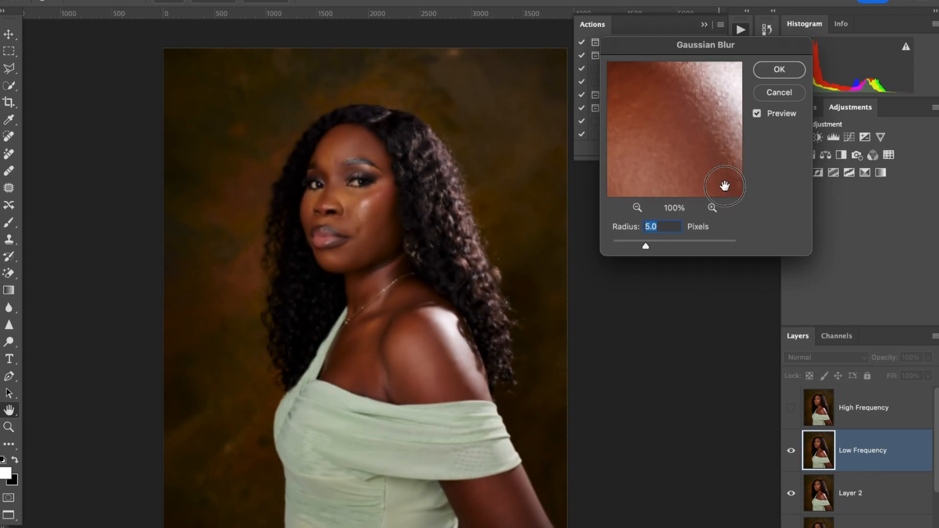
Apply the 5-pixel Gaussian blur to the Low Frequency layer and blend the skin on the arm and shoulder.
{"action": "key", "text": "Return"}
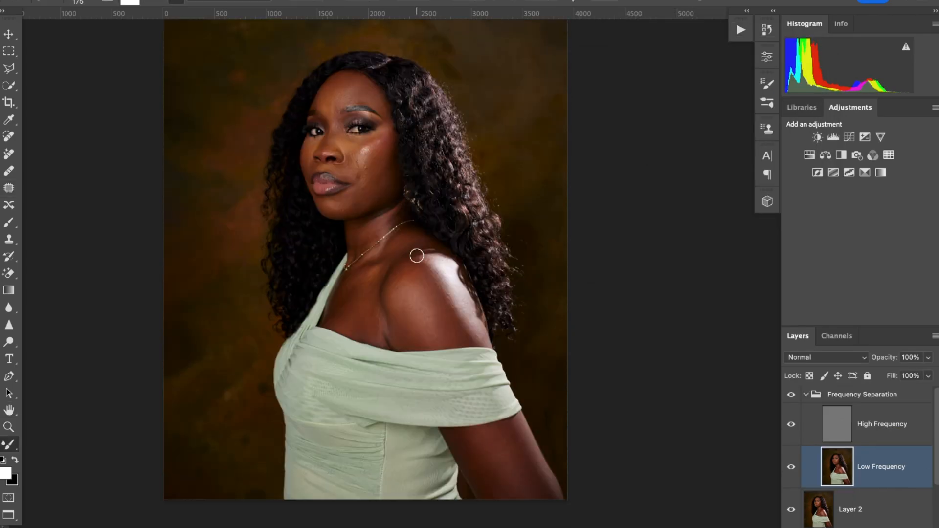
{"action": "scroll", "coordinate": [417, 256], "scroll_direction": "down", "scroll_amount": 2}
{"action": "left_click_drag", "start_coordinate": [528, 442], "coordinate": [511, 465]}
{"action": "mouse_move", "coordinate": [412, 322]}
{"action": "left_mouse_down"}
{"action": "mouse_move", "coordinate": [427, 252]}
{"action": "mouse_move", "coordinate": [476, 281]}
{"action": "mouse_move", "coordinate": [475, 305]}
{"action": "left_mouse_up"}
Blend the shoulder's skin tones on the Low Frequency layer with the Mixer Brush, using brush sizes from 100 to 150.
{"action": "scroll", "coordinate": [471, 270], "scroll_direction": "up", "scroll_amount": 10}
{"action": "key", "text": "bracketleft"}
{"action": "key", "text": "bracketleft"}
{"action": "key", "text": "bracketleft"}
{"action": "key", "text": "bracketleft"}
{"action": "key", "text": "bracketleft"}
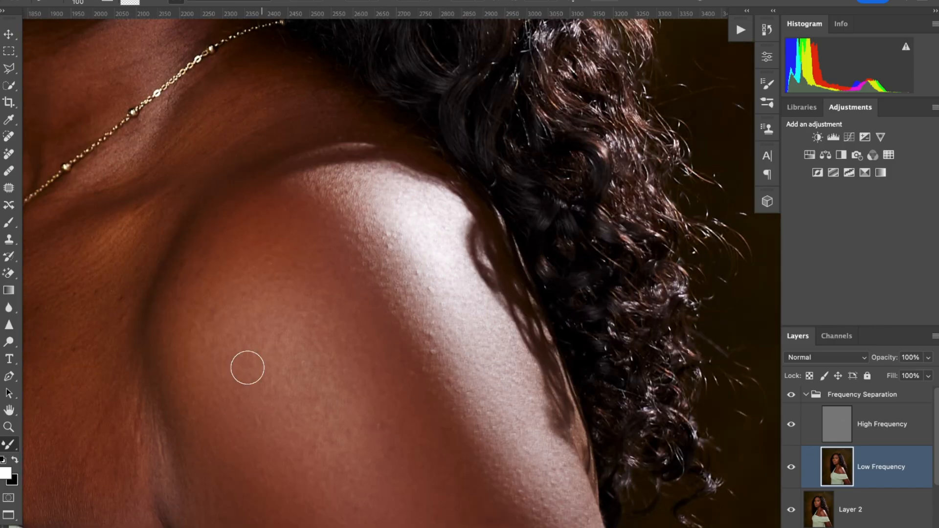
{"action": "scroll", "coordinate": [417, 381], "scroll_direction": "down", "scroll_amount": 9}
{"action": "key", "text": "bracketright"}
{"action": "key", "text": "bracketright"}
{"action": "key", "text": "bracketright"}
{"action": "left_click_drag", "start_coordinate": [340, 407], "coordinate": [350, 368]}
{"action": "scroll", "coordinate": [419, 245], "scroll_direction": "down", "scroll_amount": 5}
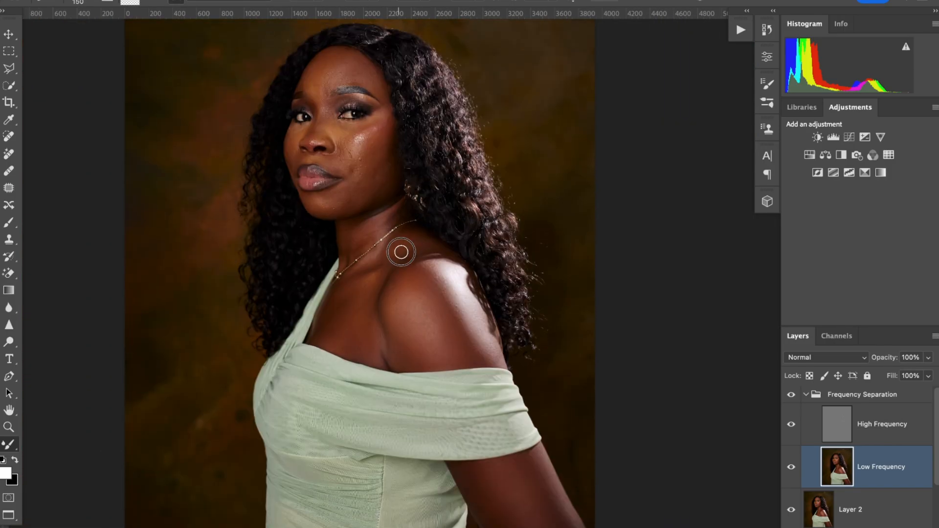
Smooth the skin tones on the chest and face with the Mixer Brush, varying the brush size between 125 and 200 or larger.
{"action": "scroll", "coordinate": [382, 255], "scroll_direction": "up", "scroll_amount": 4}
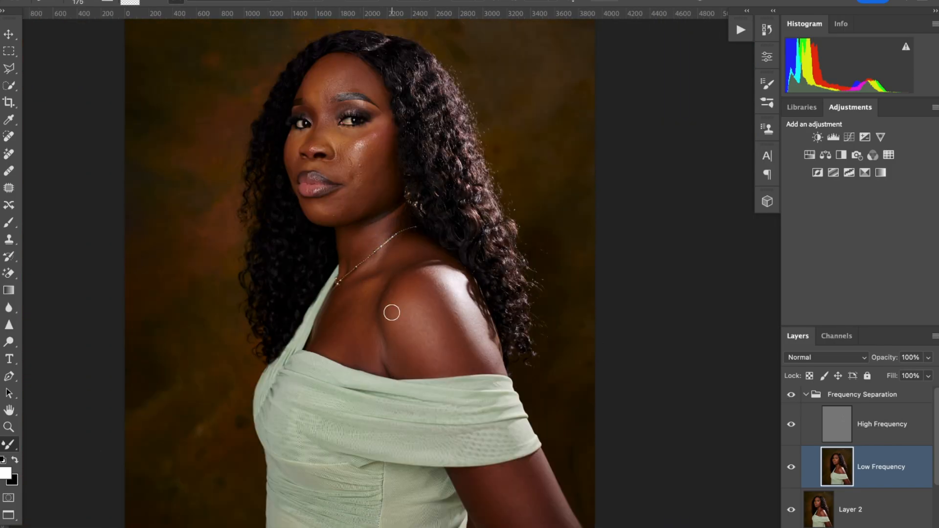
{"action": "scroll", "coordinate": [411, 357], "scroll_direction": "up", "scroll_amount": 2}
{"action": "key", "text": "bracketleft"}
{"action": "scroll", "coordinate": [341, 257], "scroll_direction": "right", "scroll_amount": 5}
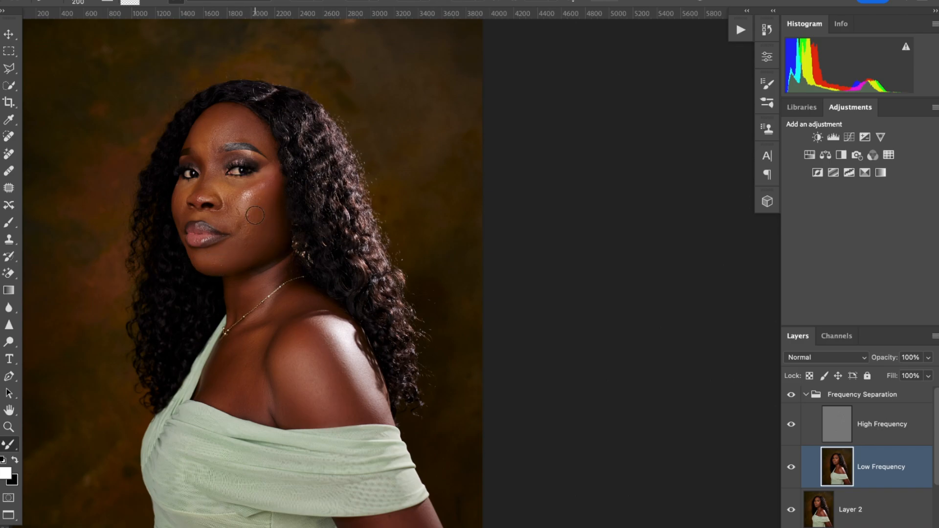
{"action": "key", "text": "bracketright"}
{"action": "key", "text": "bracketright"}
{"action": "key", "text": "bracketright"}
{"action": "key", "text": "bracketleft"}
{"action": "key", "text": "bracketleft"}
{"action": "key", "text": "bracketleft"}
{"action": "key", "text": "bracketleft"}
{"action": "key", "text": "bracketleft"}
{"action": "scroll", "coordinate": [223, 245], "scroll_direction": "up", "scroll_amount": 1}
{"action": "scroll", "coordinate": [210, 160], "scroll_direction": "up", "scroll_amount": 3}
Retouch the skin texture of the face and shoulder on the High Frequency layer with the Clone Stamp at sizes 35 to 45.
{"action": "left_click", "coordinate": [883, 430]}
{"action": "key", "text": "s"}
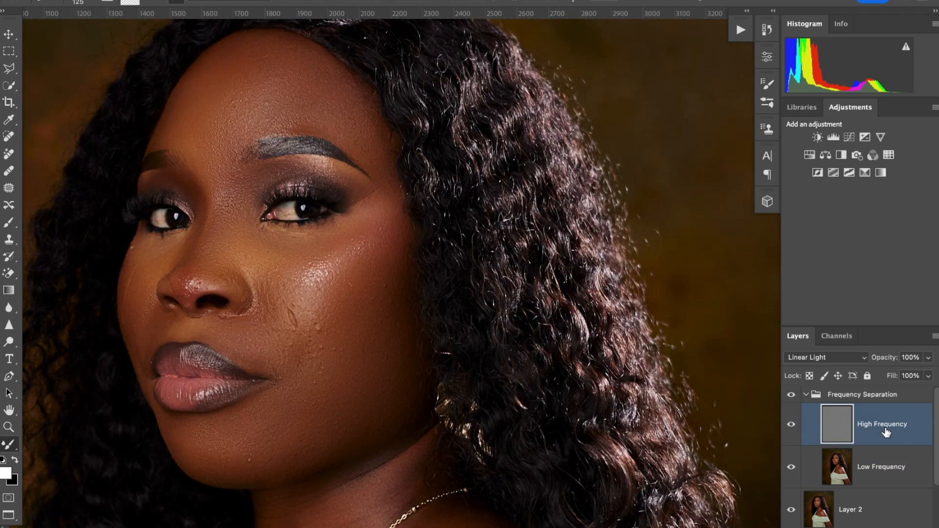
{"action": "scroll", "coordinate": [294, 244], "scroll_direction": "down", "scroll_amount": 1}
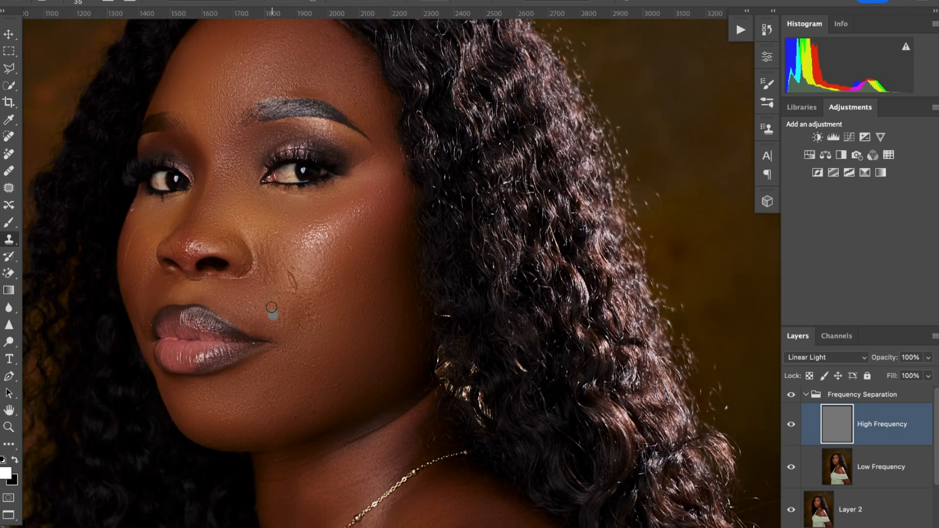
{"action": "scroll", "coordinate": [405, 210], "scroll_direction": "down", "scroll_amount": 10}
{"action": "scroll", "coordinate": [566, 497], "scroll_direction": "down", "scroll_amount": 1}
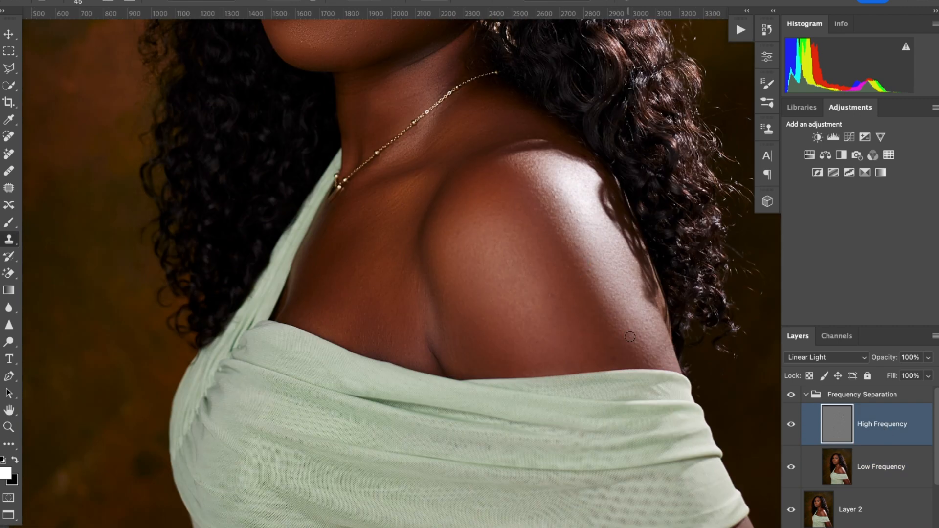
{"action": "scroll", "coordinate": [568, 183], "scroll_direction": "up", "scroll_amount": 8}
{"action": "key", "text": "bracketleft"}
{"action": "key", "text": "bracketleft"}
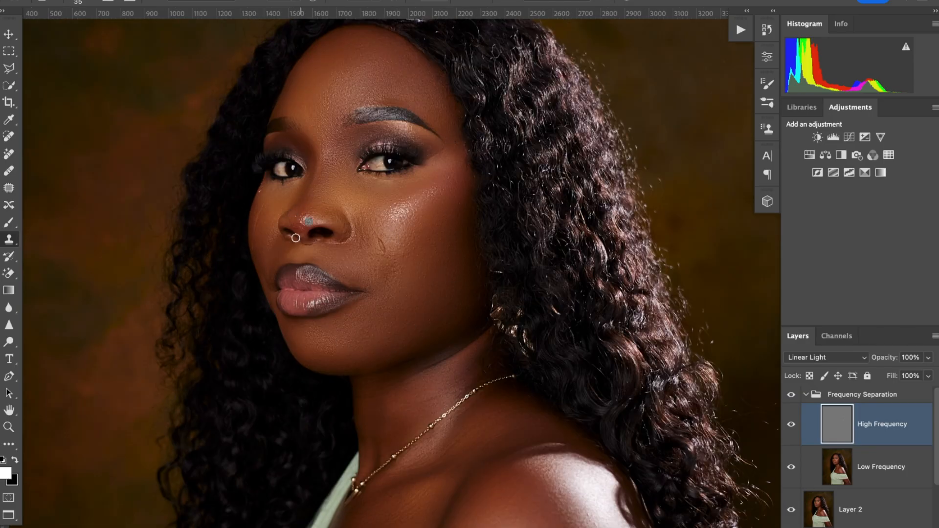
Return to the Low Frequency layer and blend the chest and shoulder skin with the Mixer Brush at size 300 and larger.
{"action": "scroll", "coordinate": [489, 78], "scroll_direction": "down", "scroll_amount": 2}
{"action": "left_click", "coordinate": [880, 467]}
{"action": "key", "text": "b"}
{"action": "scroll", "coordinate": [458, 239], "scroll_direction": "down", "scroll_amount": 2}
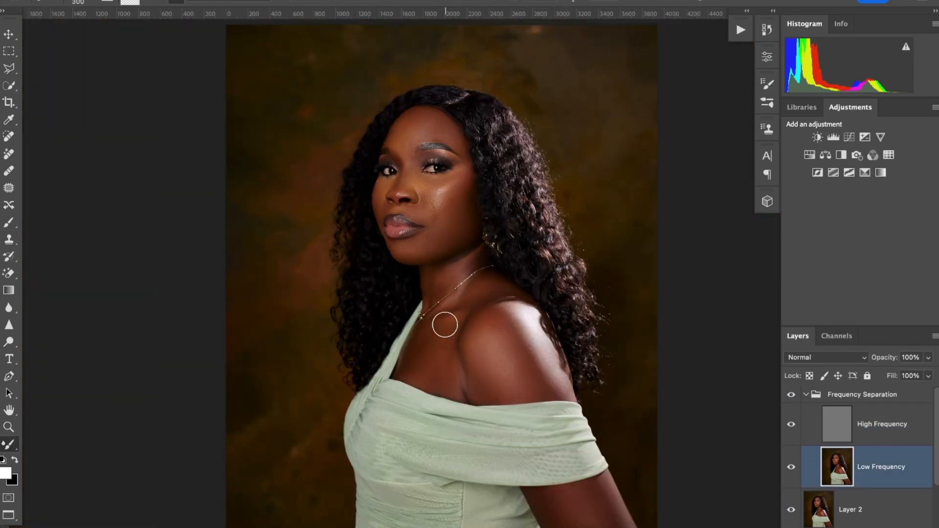
{"action": "key", "text": "bracketright"}
{"action": "key", "text": "bracketright"}
{"action": "key", "text": "bracketright"}
Collapse the Frequency Separation group, add a brightened Black & White adjustment layer above it and invert its mask.
{"action": "left_click", "coordinate": [807, 395]}
{"action": "left_click", "coordinate": [876, 440]}
{"action": "left_click_drag", "start_coordinate": [672, 142], "coordinate": [731, 143]}
{"action": "key", "text": "super+i"}
Paint the Black & White adjustment into both eyes on its mask and lower the adjustment layer's opacity.
{"action": "key", "text": "b"}
{"action": "scroll", "coordinate": [439, 158], "scroll_direction": "up", "scroll_amount": 5}
{"action": "left_click_drag", "start_coordinate": [304, 194], "coordinate": [311, 197]}
{"action": "left_click_drag", "start_coordinate": [423, 189], "coordinate": [432, 182]}
{"action": "key", "text": "bracketleft"}
{"action": "scroll", "coordinate": [545, 235], "scroll_direction": "down", "scroll_amount": 5}
{"action": "left_click", "coordinate": [928, 358]}
{"action": "left_click", "coordinate": [903, 377]}
Add a Color Balance adjustment layer with the midtones at +2 Cyan-Red and -7 Yellow-Blue.
{"action": "left_click", "coordinate": [864, 527]}
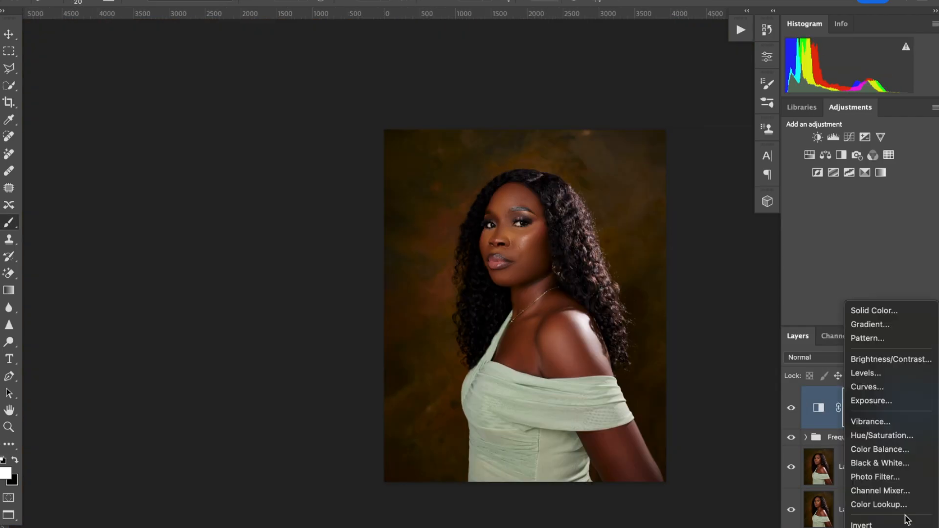
{"action": "left_click", "coordinate": [880, 448]}
{"action": "left_click", "coordinate": [662, 95]}
{"action": "left_click", "coordinate": [657, 95]}
{"action": "left_click_drag", "start_coordinate": [543, 294], "coordinate": [461, 293]}
{"action": "left_click_drag", "start_coordinate": [656, 169], "coordinate": [653, 170]}
{"action": "left_click_drag", "start_coordinate": [657, 125], "coordinate": [658, 125]}
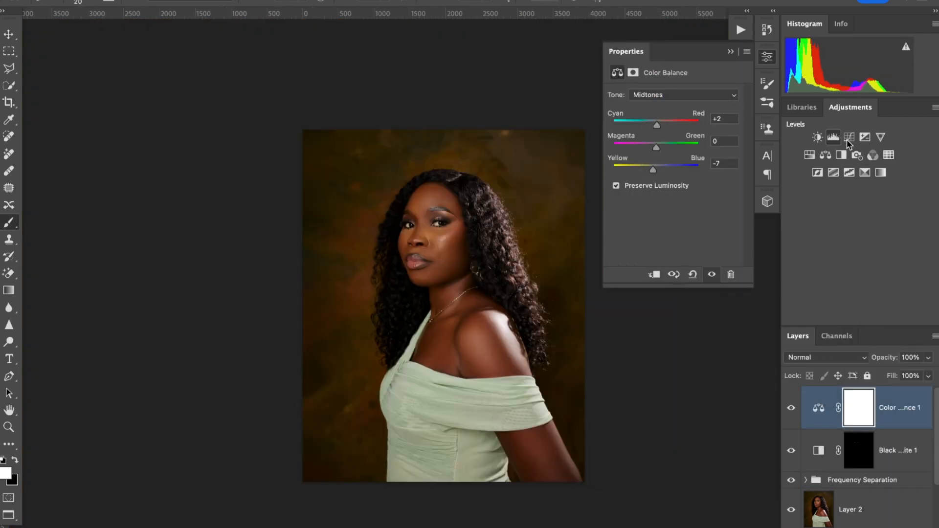
Add a Curves adjustment layer and adjust the highlight end of its curve.
{"action": "left_click", "coordinate": [850, 138]}
{"action": "left_click_drag", "start_coordinate": [732, 128], "coordinate": [724, 128]}
{"action": "left_click_drag", "start_coordinate": [540, 354], "coordinate": [484, 307]}
Add a Photo Filter adjustment layer using Cooling Filter (82) and reduce its opacity to about 21%.
{"action": "left_click", "coordinate": [857, 155]}
{"action": "left_click", "coordinate": [697, 95]}
{"action": "left_click", "coordinate": [692, 131]}
{"action": "left_click", "coordinate": [928, 357]}
{"action": "left_click_drag", "start_coordinate": [932, 377], "coordinate": [882, 379]}
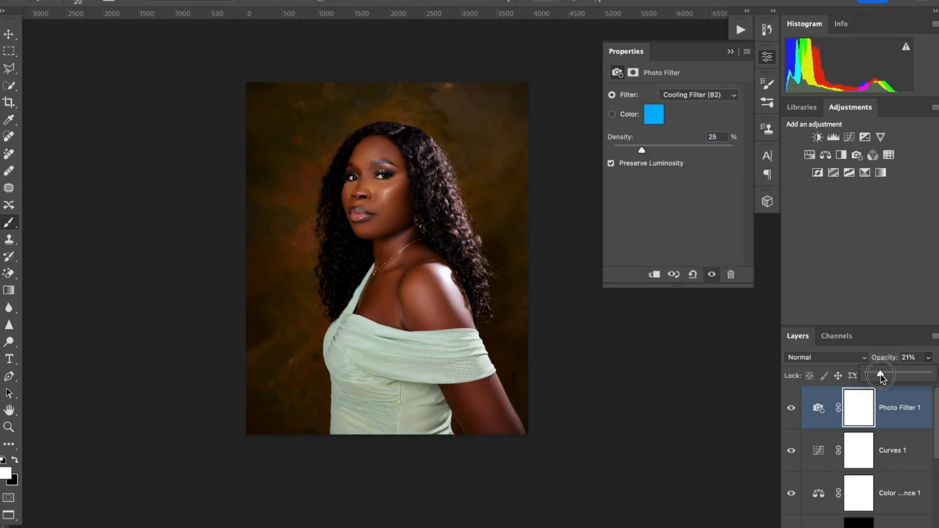
Check the photo filter's effect, group all layers above the Background and fit the image to the screen.
{"action": "left_click", "coordinate": [791, 408]}
{"action": "scroll", "coordinate": [899, 470], "scroll_direction": "down", "scroll_amount": 5}
{"action": "left_click", "coordinate": [898, 484], "text": "shift"}
{"action": "key", "text": "ctrl+g"}
{"action": "key", "text": "ctrl+0"}
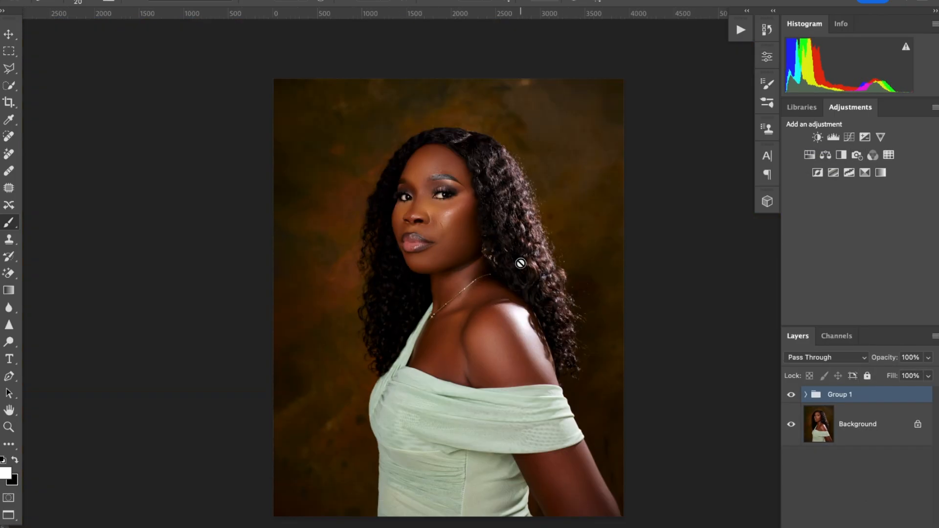
{"action": "left_click", "coordinate": [741, 30]}
{"action": "scroll", "coordinate": [521, 289], "scroll_direction": "right", "scroll_amount": 5}
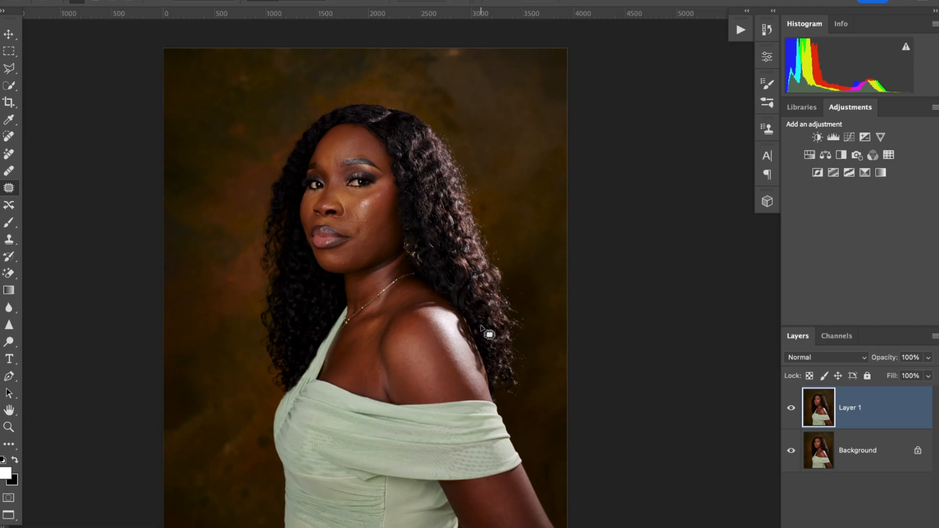
Compare the portrait before and after cleanup by repeatedly hiding and showing Layer 1.
{"action": "left_click", "coordinate": [791, 408]}
{"action": "left_click", "coordinate": [792, 409]}
{"action": "left_click", "coordinate": [792, 409]}
{"action": "left_click", "coordinate": [791, 409]}
{"action": "left_click", "coordinate": [792, 411]}
{"action": "left_click", "coordinate": [792, 410]}
{"action": "left_click", "coordinate": [792, 410]}
{"action": "left_click", "coordinate": [792, 410]}
Stamp all visible layers into a new layer on top of the stack and toggle its visibility to check it.
{"action": "key", "text": "ctrl+shift+alt+e"}
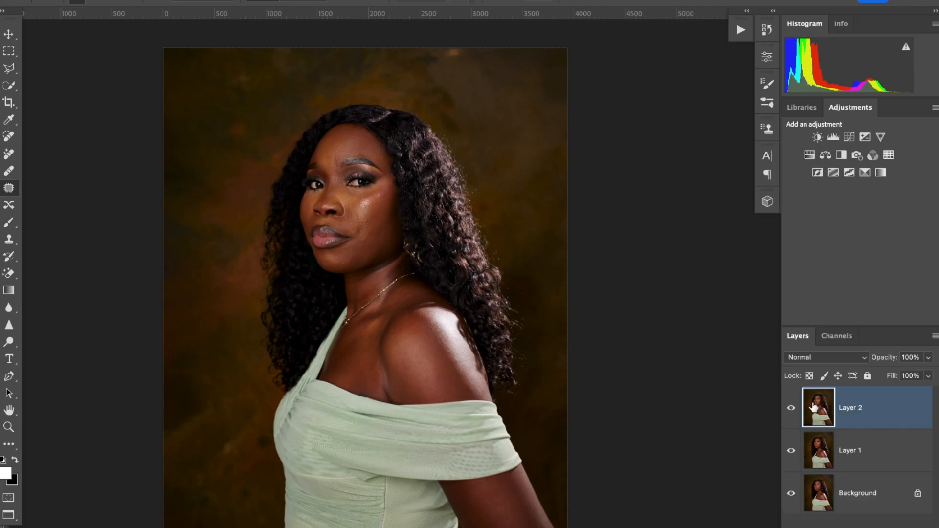
{"action": "left_click", "coordinate": [789, 409]}
{"action": "left_click", "coordinate": [790, 409]}
Run the Frequency Separation 16Bit action from the Eglow action set.
{"action": "left_click", "coordinate": [741, 31]}
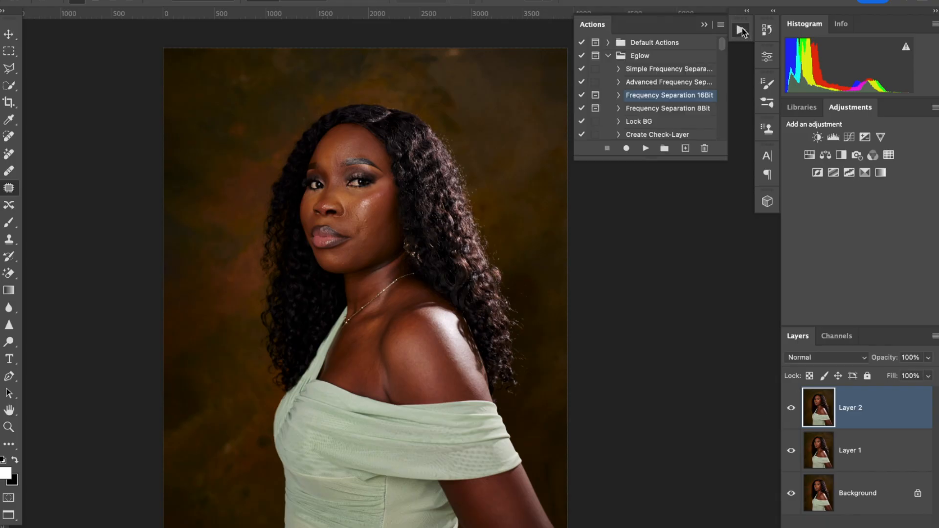
{"action": "left_click", "coordinate": [607, 58]}
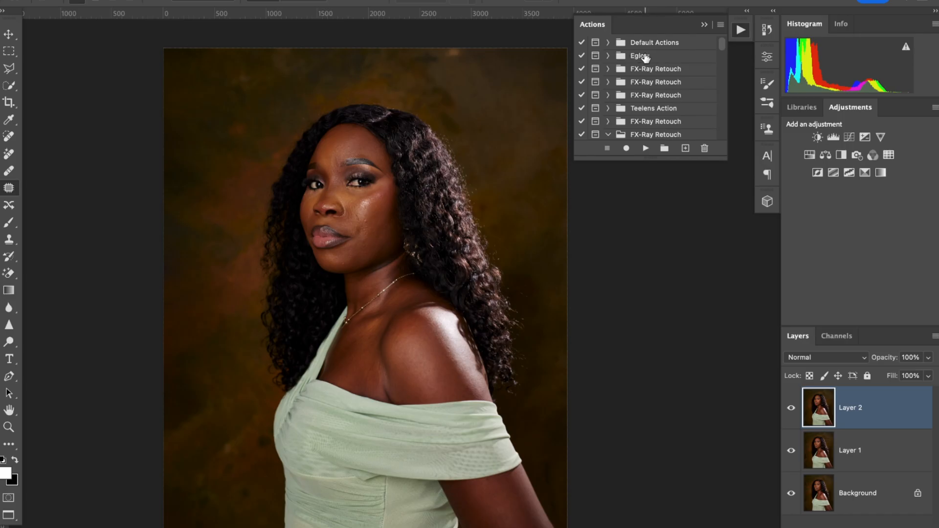
{"action": "left_click", "coordinate": [608, 55]}
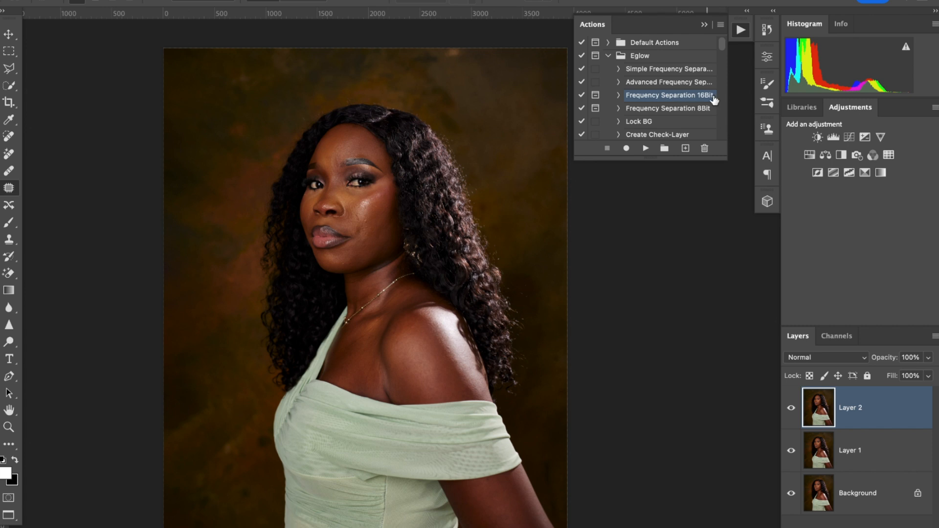
{"action": "left_click", "coordinate": [665, 108]}
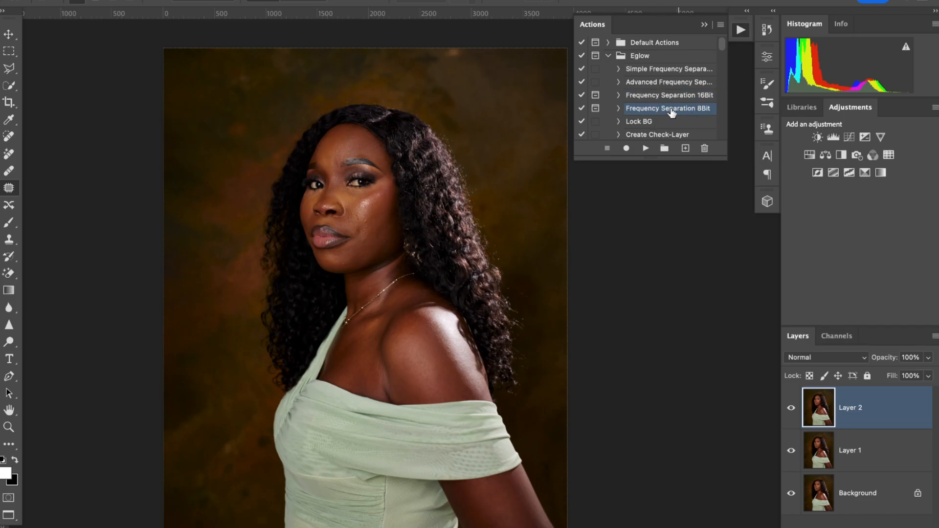
{"action": "left_click", "coordinate": [668, 96]}
{"action": "left_click", "coordinate": [646, 148]}
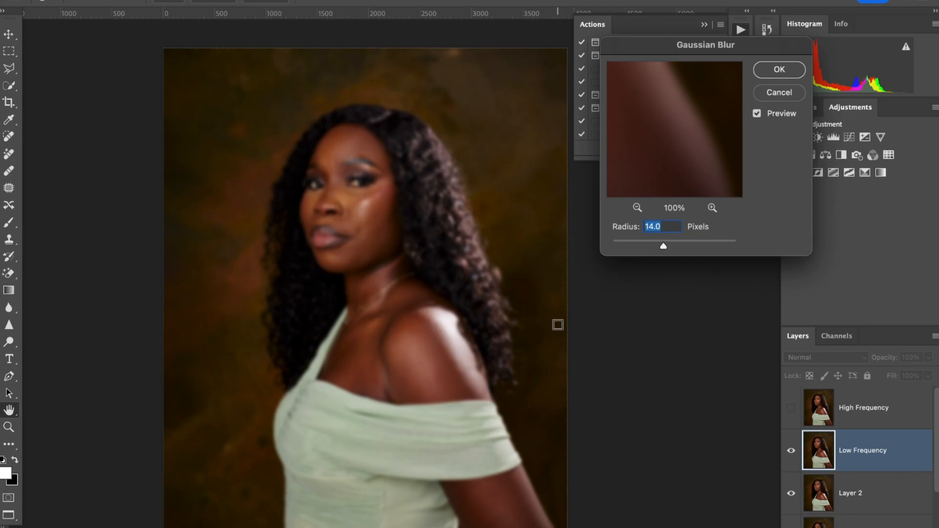
Set the Low Frequency layer's Gaussian Blur radius to 5 pixels, inspect the skin and dress in the preview, and apply it.
{"action": "type", "text": "5"}
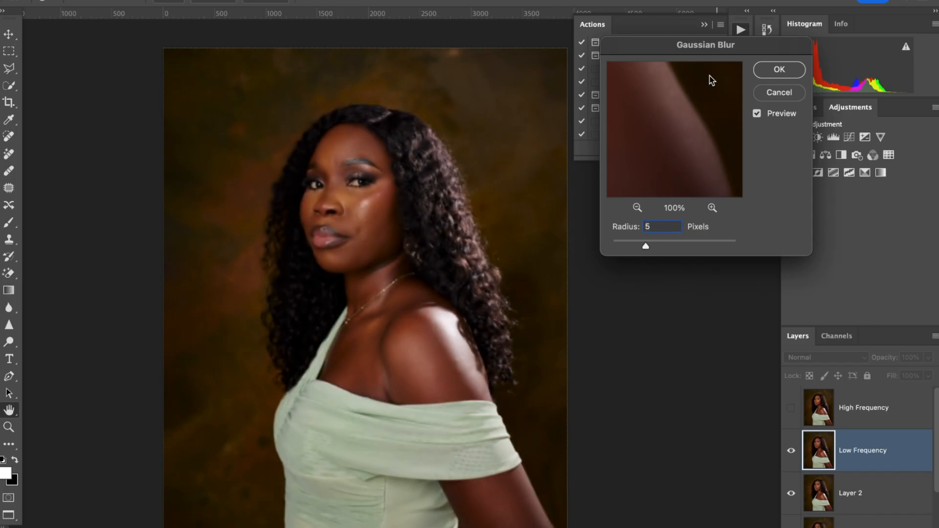
{"action": "left_click_drag", "start_coordinate": [656, 119], "coordinate": [732, 191]}
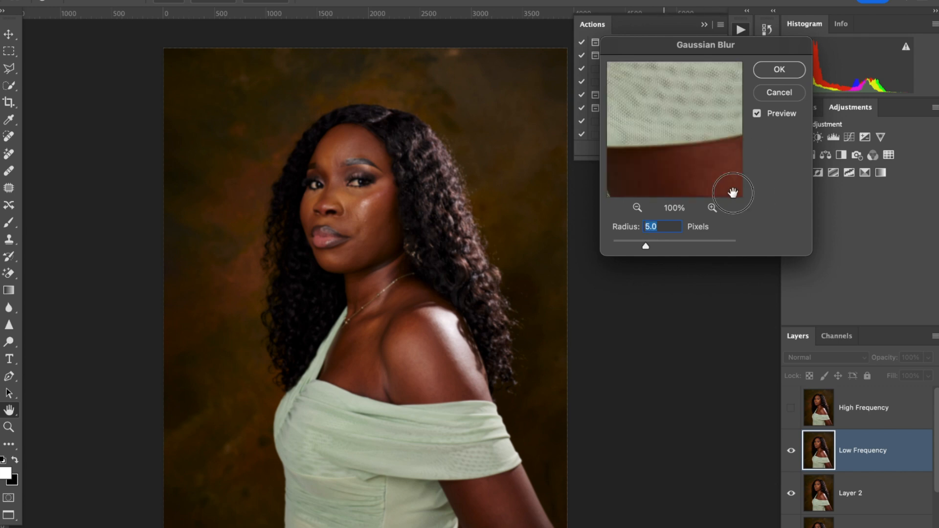
{"action": "left_click_drag", "start_coordinate": [677, 123], "coordinate": [687, 176]}
{"action": "left_click_drag", "start_coordinate": [671, 106], "coordinate": [670, 183]}
{"action": "left_click_drag", "start_coordinate": [671, 129], "coordinate": [726, 185]}
{"action": "left_click_drag", "start_coordinate": [682, 121], "coordinate": [705, 181]}
{"action": "left_click_drag", "start_coordinate": [645, 113], "coordinate": [672, 181]}
{"action": "left_click_drag", "start_coordinate": [641, 82], "coordinate": [681, 147]}
{"action": "left_click_drag", "start_coordinate": [677, 113], "coordinate": [676, 144]}
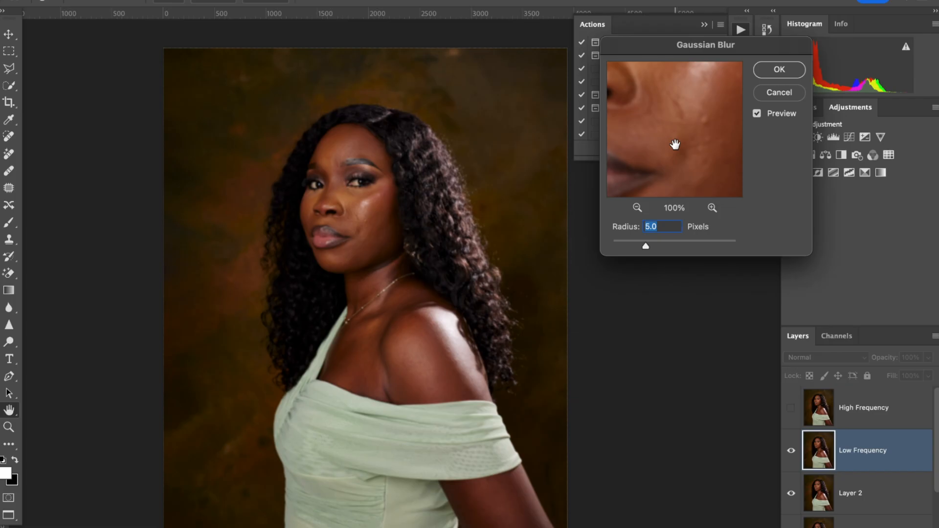
{"action": "left_click_drag", "start_coordinate": [685, 118], "coordinate": [692, 144]}
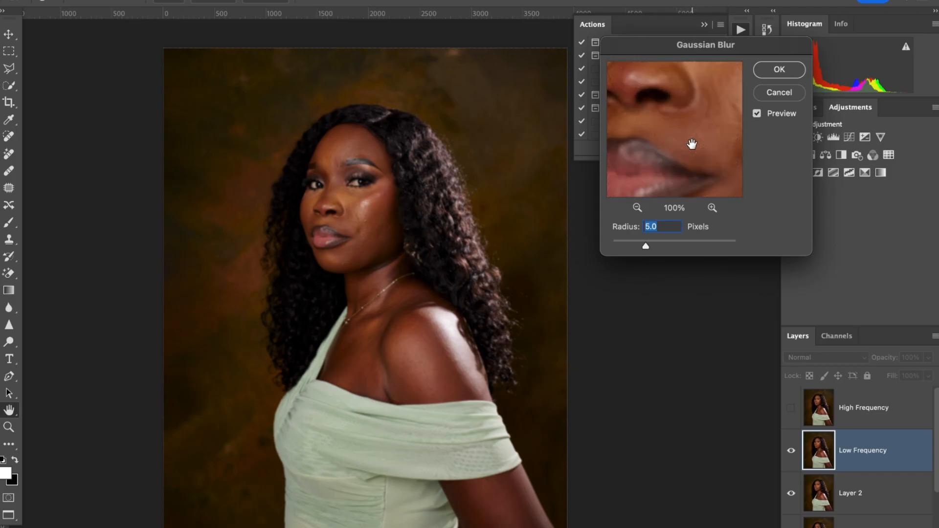
{"action": "left_click", "coordinate": [780, 70]}
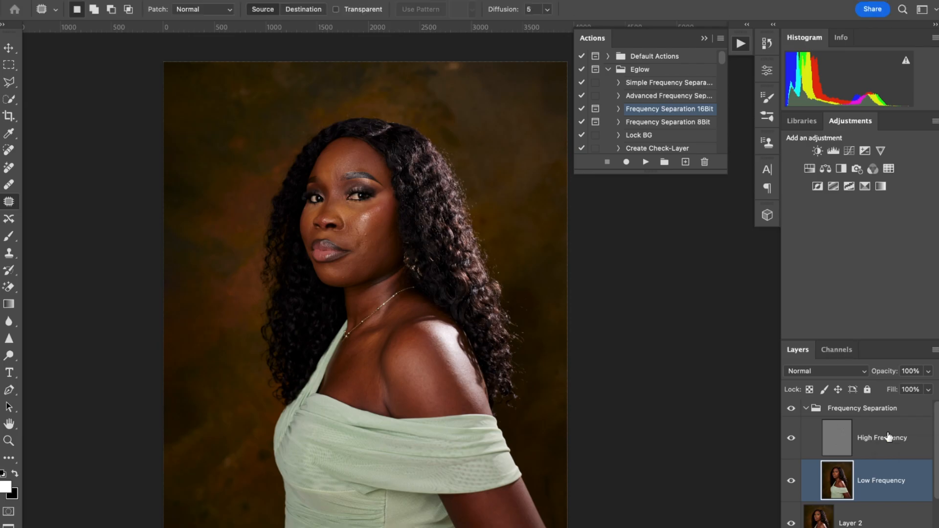
Blend the lower arm's skin tones on the Low Frequency layer with the Mixer Brush at size 500.
{"action": "left_click", "coordinate": [8, 458]}
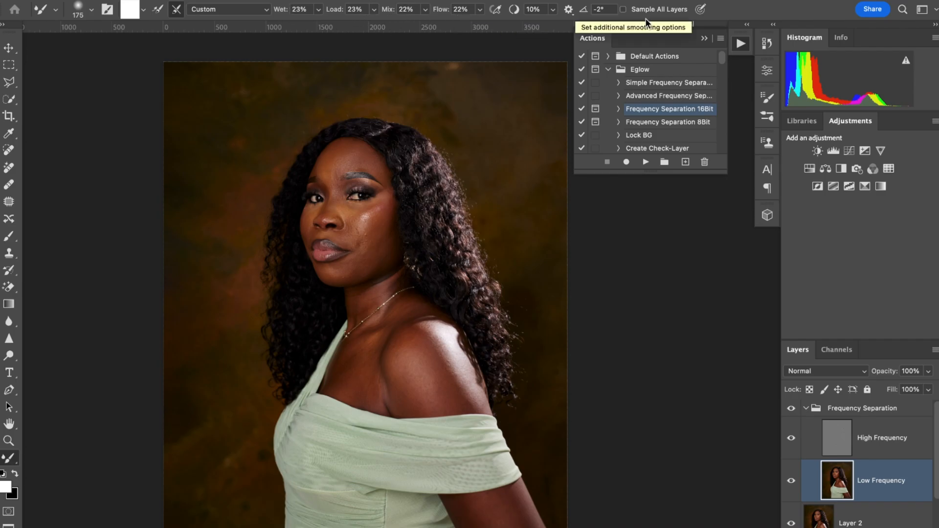
{"action": "left_click", "coordinate": [705, 38]}
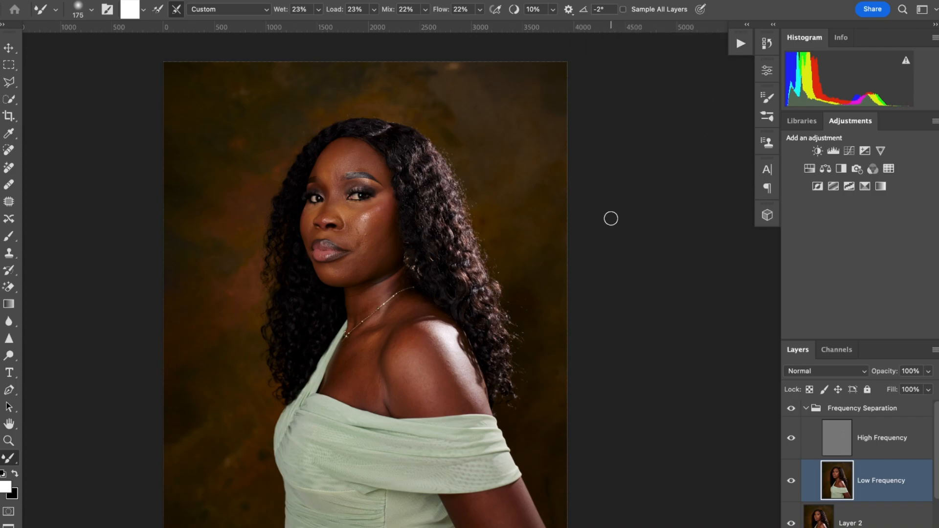
{"action": "scroll", "coordinate": [415, 268], "scroll_direction": "down", "scroll_amount": 2}
{"action": "scroll", "coordinate": [417, 269], "scroll_direction": "left", "scroll_amount": 1}
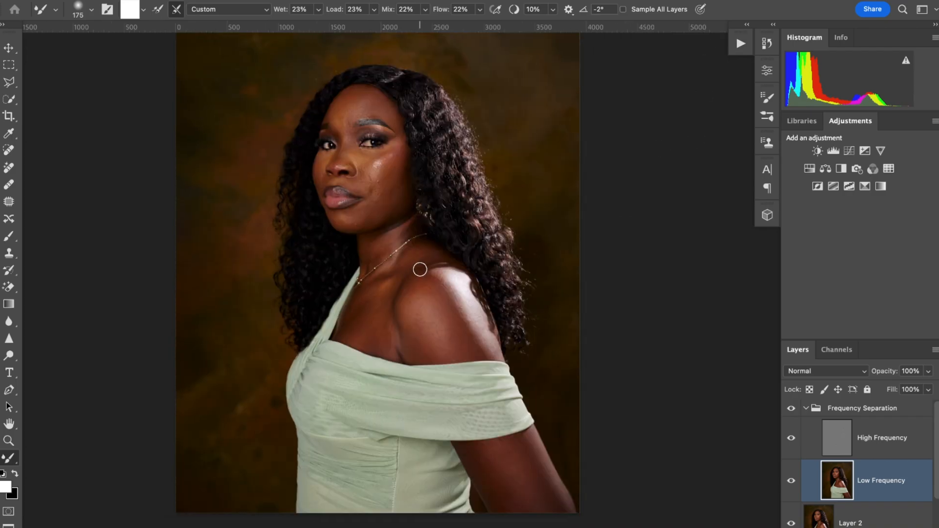
{"action": "scroll", "coordinate": [419, 269], "scroll_direction": "down", "scroll_amount": 1}
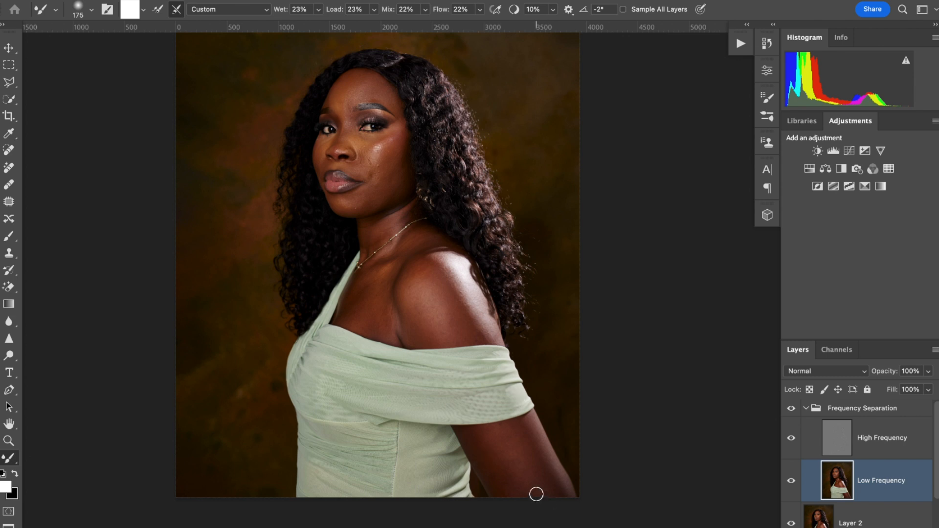
{"action": "key", "text": "bracketleft"}
{"action": "key", "text": "bracketright"}
{"action": "key", "text": "bracketright"}
{"action": "key", "text": "bracketright"}
{"action": "key", "text": "bracketright"}
{"action": "key", "text": "bracketright"}
{"action": "key", "text": "bracketright"}
{"action": "key", "text": "bracketright"}
{"action": "key", "text": "bracketright"}
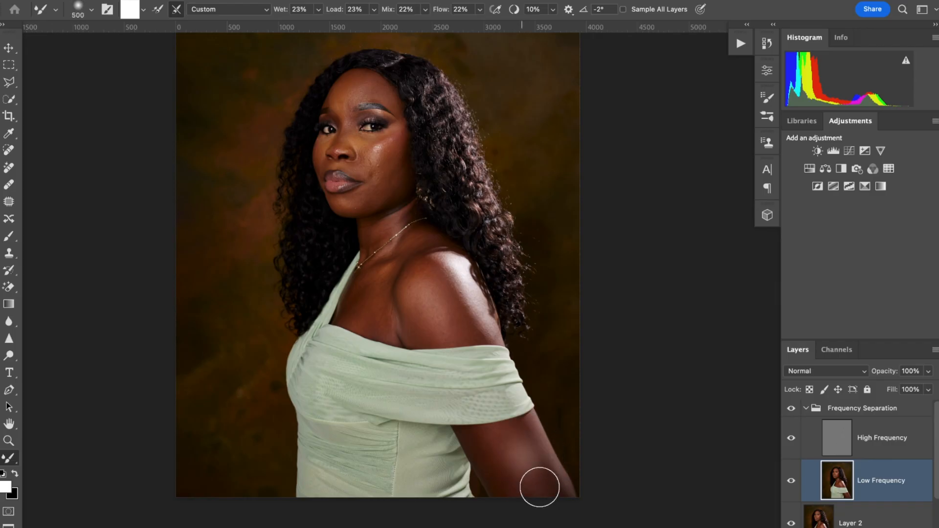
{"action": "left_click_drag", "start_coordinate": [522, 451], "coordinate": [547, 466]}
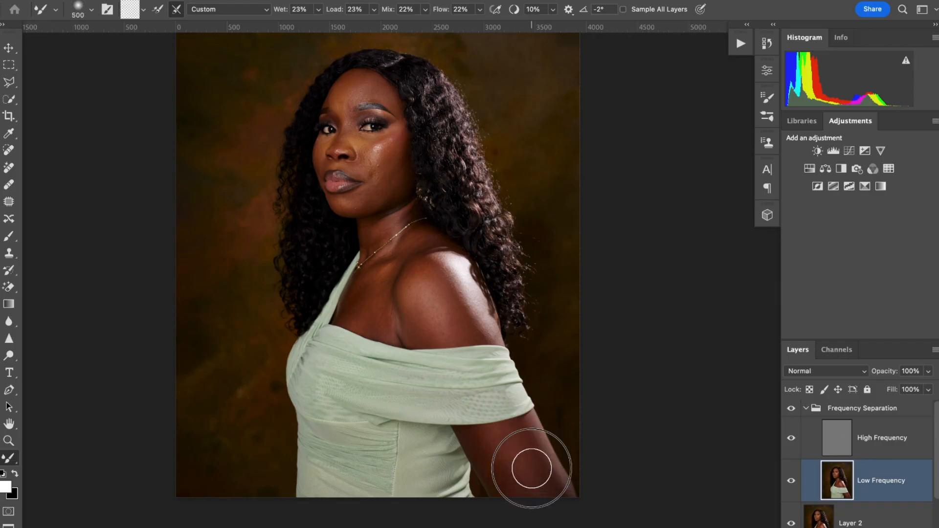
Even out the remaining tones across the lower arm and along its inner edge, keeping the Mixer Brush around size 500.
{"action": "key", "text": "bracketleft"}
{"action": "mouse_move", "coordinate": [526, 453]}
{"action": "left_mouse_down"}
{"action": "mouse_move", "coordinate": [526, 442]}
{"action": "mouse_move", "coordinate": [513, 440]}
{"action": "mouse_move", "coordinate": [521, 447]}
{"action": "left_mouse_up"}
{"action": "mouse_move", "coordinate": [549, 487]}
{"action": "left_mouse_down"}
{"action": "mouse_move", "coordinate": [568, 512]}
{"action": "mouse_move", "coordinate": [508, 489]}
{"action": "mouse_move", "coordinate": [507, 497]}
{"action": "mouse_move", "coordinate": [497, 470]}
{"action": "left_mouse_up"}
{"action": "key", "text": "bracketleft"}
{"action": "key", "text": "bracketright"}
{"action": "key", "text": "bracketright"}
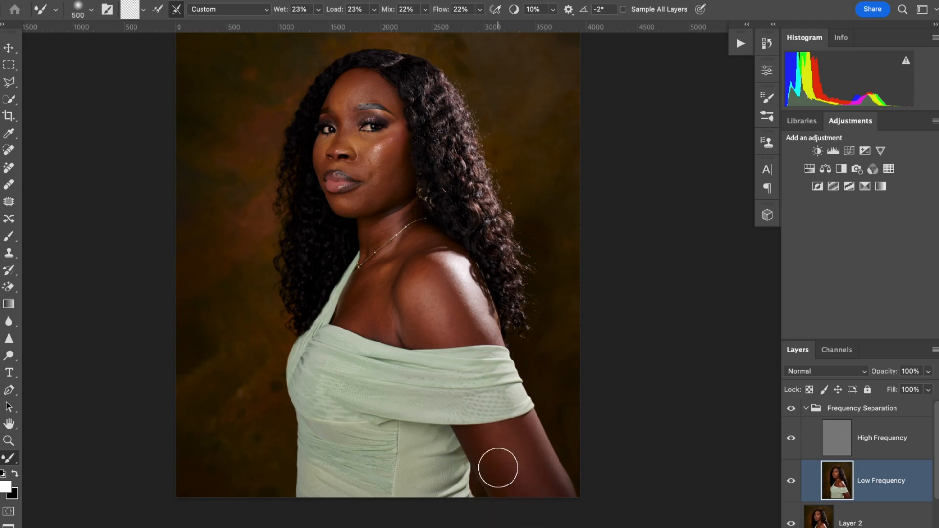
{"action": "key", "text": "bracketleft"}
{"action": "key", "text": "bracketleft"}
{"action": "mouse_move", "coordinate": [480, 442]}
{"action": "left_mouse_down"}
{"action": "mouse_move", "coordinate": [503, 431]}
{"action": "mouse_move", "coordinate": [489, 455]}
{"action": "left_mouse_up"}
{"action": "key", "text": "bracketright"}
{"action": "key", "text": "bracketleft"}
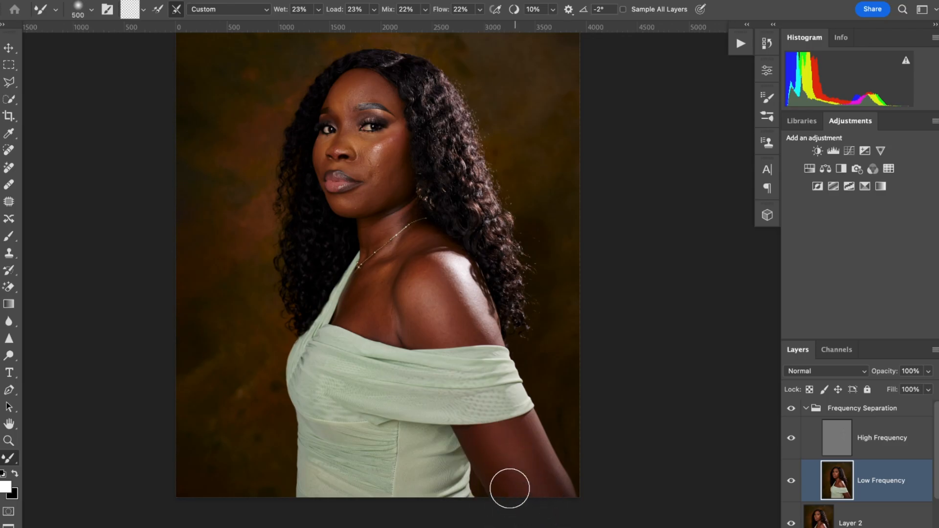
Blend the shoulder and upper-arm skin tones on the Low Frequency layer with the Mixer Brush, reducing its size to about 200.
{"action": "key", "text": "bracketleft"}
{"action": "mouse_move", "coordinate": [418, 331]}
{"action": "left_mouse_down"}
{"action": "mouse_move", "coordinate": [412, 276]}
{"action": "mouse_move", "coordinate": [435, 264]}
{"action": "mouse_move", "coordinate": [428, 261]}
{"action": "mouse_move", "coordinate": [448, 260]}
{"action": "mouse_move", "coordinate": [422, 261]}
{"action": "mouse_move", "coordinate": [409, 281]}
{"action": "mouse_move", "coordinate": [429, 313]}
{"action": "mouse_move", "coordinate": [417, 301]}
{"action": "mouse_move", "coordinate": [418, 317]}
{"action": "mouse_move", "coordinate": [460, 332]}
{"action": "mouse_move", "coordinate": [449, 341]}
{"action": "mouse_move", "coordinate": [432, 329]}
{"action": "mouse_move", "coordinate": [443, 340]}
{"action": "mouse_move", "coordinate": [419, 327]}
{"action": "mouse_move", "coordinate": [445, 341]}
{"action": "mouse_move", "coordinate": [489, 338]}
{"action": "mouse_move", "coordinate": [476, 295]}
{"action": "mouse_move", "coordinate": [449, 260]}
{"action": "mouse_move", "coordinate": [441, 259]}
{"action": "mouse_move", "coordinate": [487, 334]}
{"action": "mouse_move", "coordinate": [442, 287]}
{"action": "mouse_move", "coordinate": [440, 266]}
{"action": "mouse_move", "coordinate": [396, 298]}
{"action": "mouse_move", "coordinate": [394, 325]}
{"action": "mouse_move", "coordinate": [360, 310]}
{"action": "mouse_move", "coordinate": [348, 319]}
{"action": "mouse_move", "coordinate": [383, 275]}
{"action": "left_mouse_up"}
{"action": "key", "text": "bracketleft"}
{"action": "key", "text": "bracketright"}
{"action": "key", "text": "bracketleft"}
{"action": "key", "text": "bracketright"}
{"action": "key", "text": "bracketleft"}
{"action": "key", "text": "bracketright"}
{"action": "key", "text": "bracketleft"}
{"action": "key", "text": "bracketleft"}
{"action": "key", "text": "bracketright"}
{"action": "key", "text": "bracketright"}
{"action": "key", "text": "bracketleft"}
{"action": "key", "text": "bracketleft"}
{"action": "key", "text": "bracketright"}
{"action": "key", "text": "bracketright"}
{"action": "key", "text": "bracketright"}
{"action": "key", "text": "bracketleft"}
{"action": "key", "text": "bracketleft"}
{"action": "key", "text": "bracketright"}
{"action": "key", "text": "bracketright"}
{"action": "key", "text": "bracketleft"}
{"action": "key", "text": "bracketleft"}
Refine the tones around the shoulder's bright highlight up close, reducing the Mixer Brush size to 100.
{"action": "scroll", "coordinate": [470, 273], "scroll_direction": "up", "scroll_amount": 5}
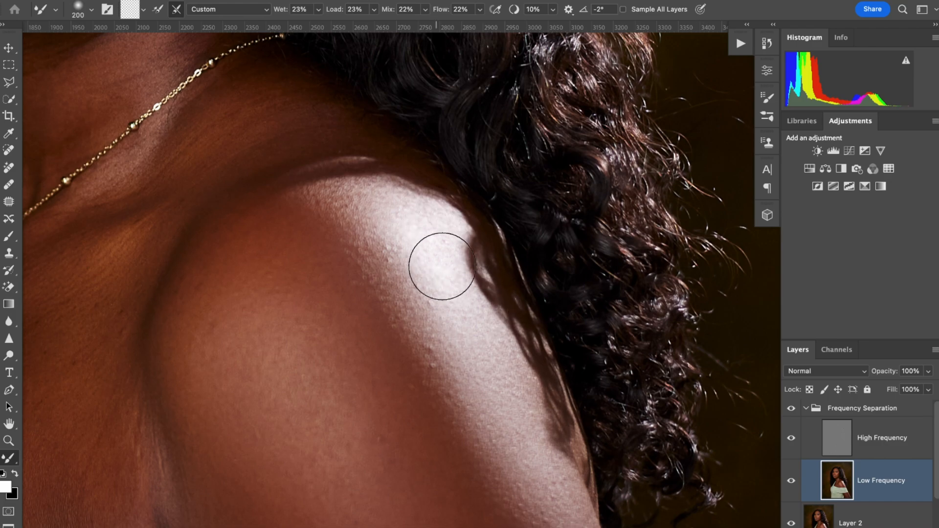
{"action": "key", "text": "bracketleft"}
{"action": "key", "text": "bracketleft"}
{"action": "key", "text": "bracketleft"}
{"action": "key", "text": "bracketleft"}
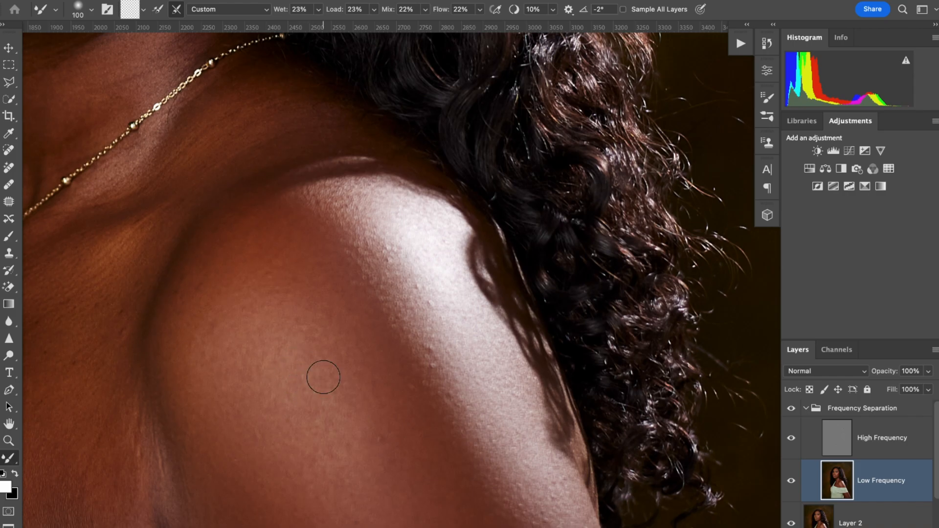
{"action": "scroll", "coordinate": [331, 379], "scroll_direction": "down", "scroll_amount": 5}
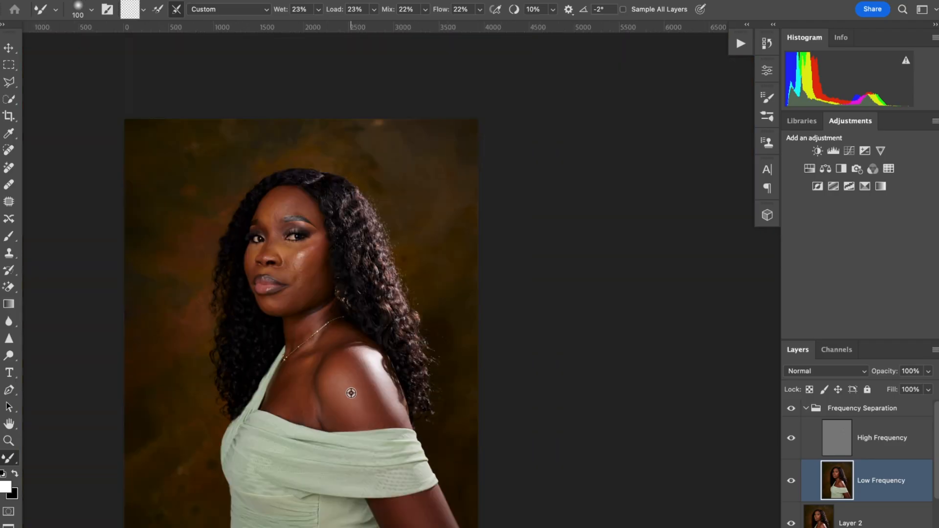
Smooth the skin tones across the chest and beside the shoulder crease with the Mixer Brush at sizes around 100 to 175.
{"action": "scroll", "coordinate": [351, 392], "scroll_direction": "up", "scroll_amount": 3}
{"action": "scroll", "coordinate": [358, 411], "scroll_direction": "down", "scroll_amount": 3}
{"action": "scroll", "coordinate": [361, 414], "scroll_direction": "left", "scroll_amount": 3}
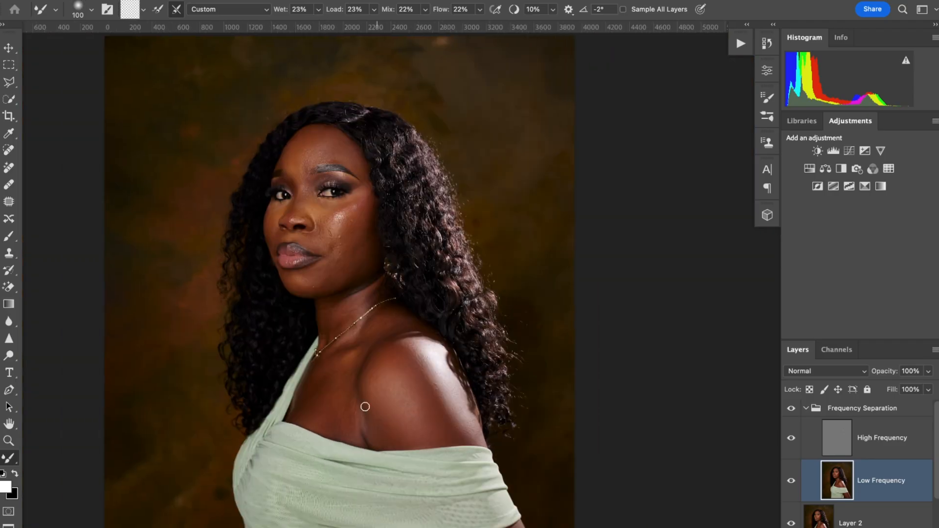
{"action": "key", "text": "bracketleft"}
{"action": "key", "text": "bracketleft"}
{"action": "key", "text": "bracketright"}
{"action": "key", "text": "bracketright"}
{"action": "key", "text": "bracketright"}
{"action": "key", "text": "bracketleft"}
{"action": "key", "text": "bracketleft"}
{"action": "key", "text": "bracketleft"}
{"action": "key", "text": "bracketright"}
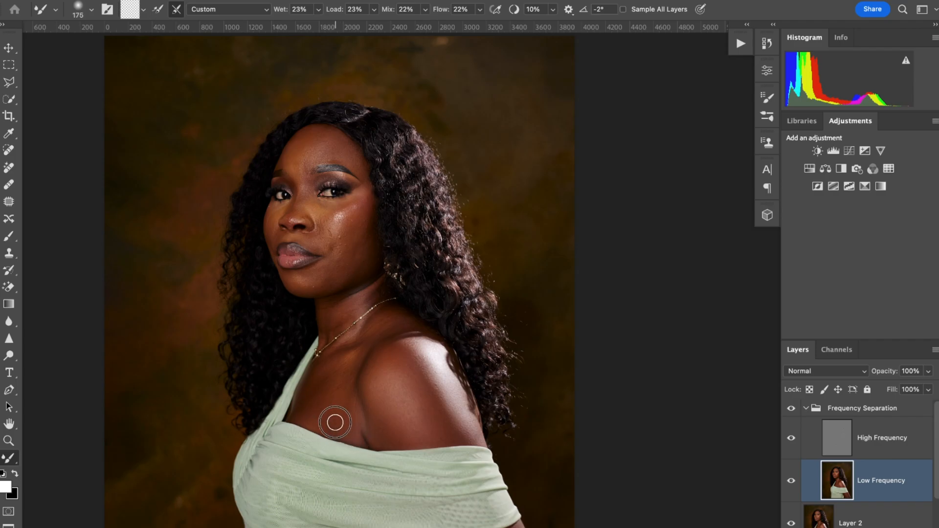
{"action": "key", "text": "bracketright"}
{"action": "key", "text": "bracketright"}
{"action": "key", "text": "bracketleft"}
{"action": "key", "text": "bracketleft"}
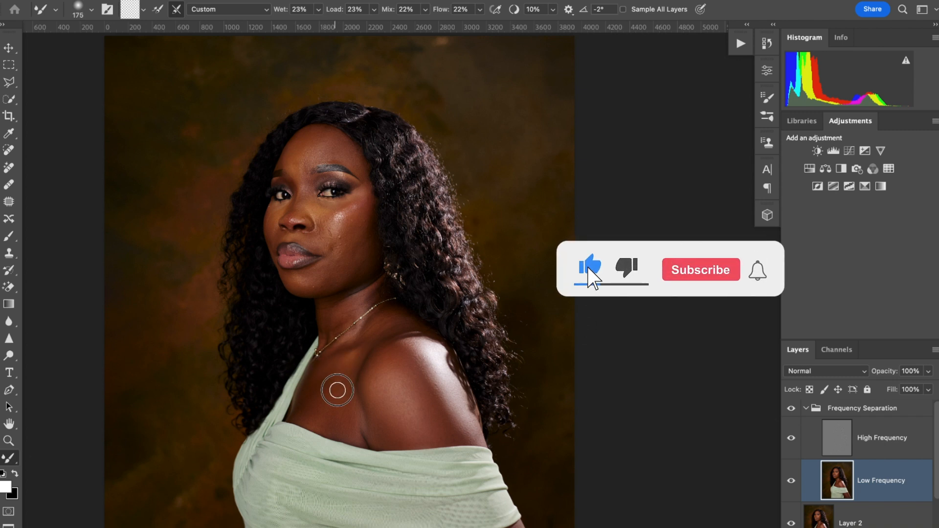
Blend the chest tones below the necklace pendant and along the dress neckline, using Mixer Brush sizes from 90 to 150.
{"action": "key", "text": "bracketleft"}
{"action": "key", "text": "bracketleft"}
{"action": "key", "text": "bracketleft"}
{"action": "key", "text": "bracketleft"}
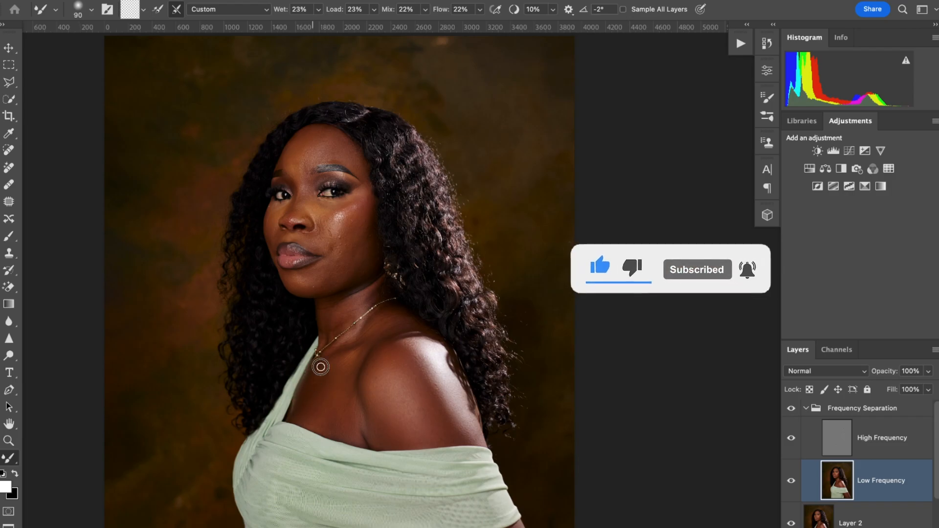
{"action": "key", "text": "bracketright"}
{"action": "mouse_move", "coordinate": [322, 427]}
{"action": "left_mouse_down"}
{"action": "mouse_move", "coordinate": [317, 434]}
{"action": "mouse_move", "coordinate": [342, 428]}
{"action": "mouse_move", "coordinate": [377, 441]}
{"action": "left_mouse_up"}
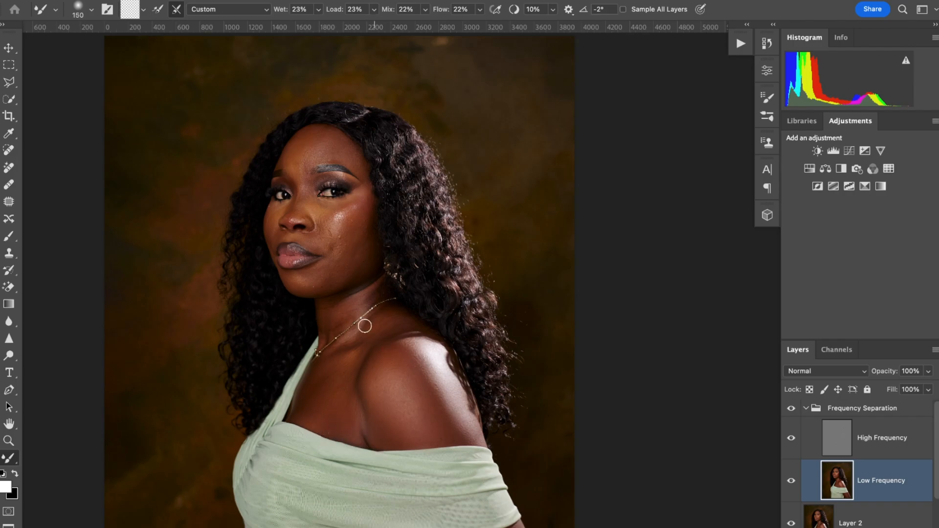
Even out the skin along the necklace and collarbone with the Mixer Brush at size 100.
{"action": "key", "text": "bracketleft"}
{"action": "key", "text": "bracketright"}
{"action": "key", "text": "bracketleft"}
{"action": "scroll", "coordinate": [379, 316], "scroll_direction": "down", "scroll_amount": 3}
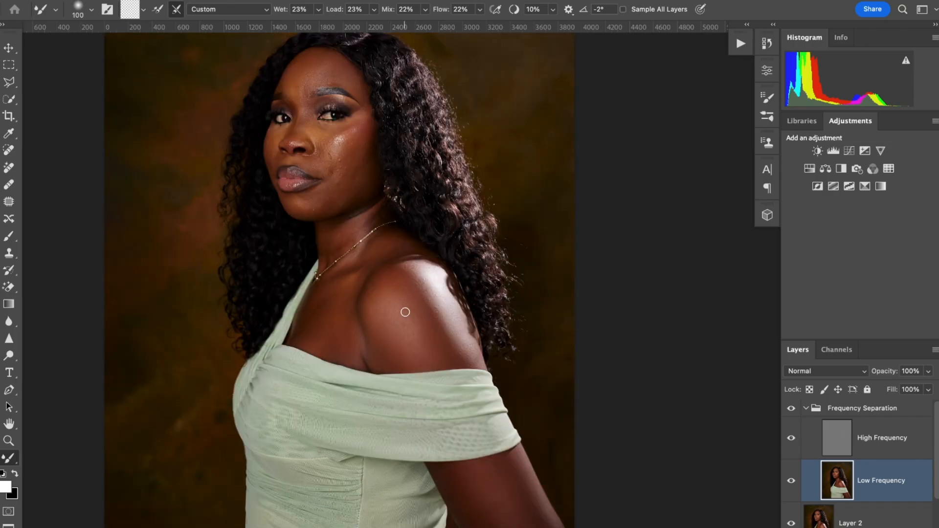
{"action": "scroll", "coordinate": [405, 312], "scroll_direction": "up", "scroll_amount": 3}
{"action": "key", "text": "bracketleft"}
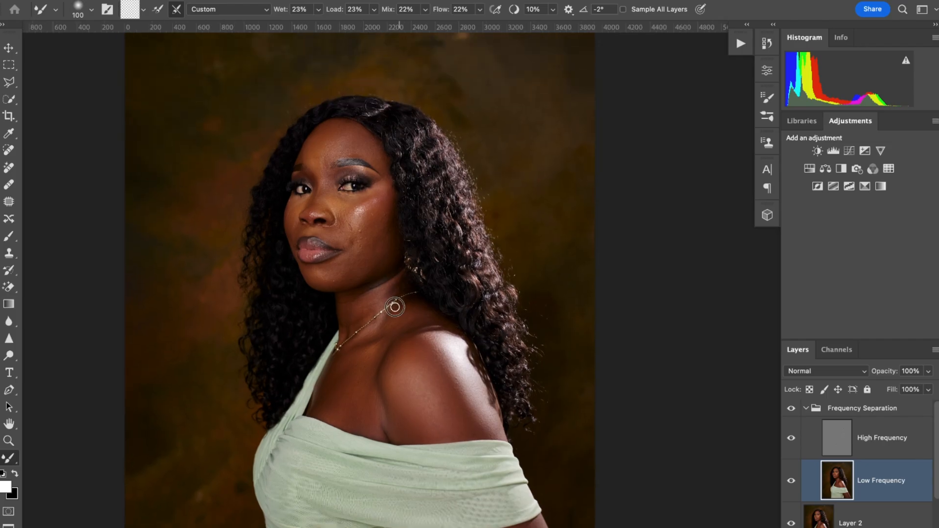
Blend the tones between the neck base and the top of the shoulder with the Mixer Brush at about size 150.
{"action": "key", "text": "bracketright"}
{"action": "key", "text": "bracketright"}
{"action": "key", "text": "bracketright"}
{"action": "key", "text": "bracketright"}
{"action": "key", "text": "bracketleft"}
{"action": "key", "text": "bracketleft"}
{"action": "key", "text": "bracketleft"}
{"action": "scroll", "coordinate": [414, 317], "scroll_direction": "down", "scroll_amount": 3}
{"action": "key", "text": "bracketright"}
{"action": "scroll", "coordinate": [417, 239], "scroll_direction": "up", "scroll_amount": 1}
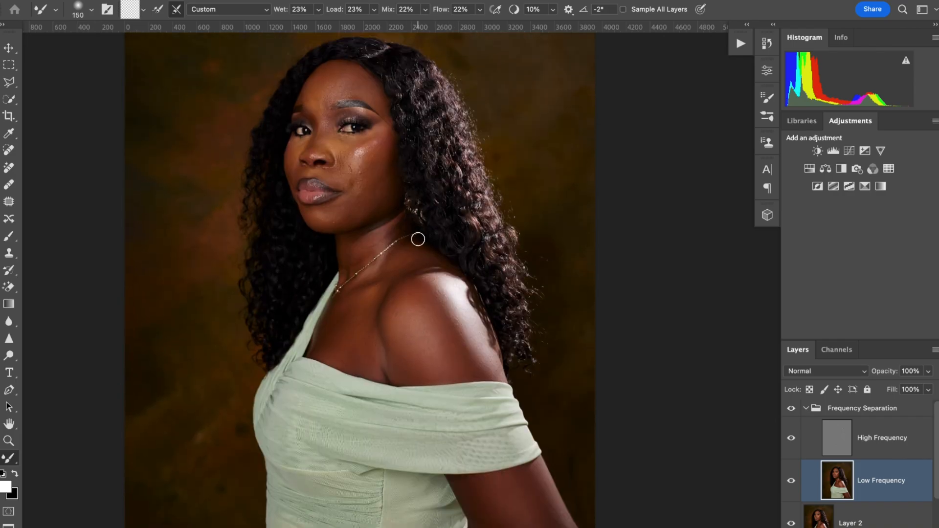
Soften the tones on the neck below the jaw with the Mixer Brush at size 125.
{"action": "key", "text": "bracketleft"}
{"action": "key", "text": "bracketleft"}
{"action": "scroll", "coordinate": [351, 269], "scroll_direction": "down", "scroll_amount": 2}
{"action": "key", "text": "bracketright"}
{"action": "key", "text": "bracketright"}
{"action": "key", "text": "bracketright"}
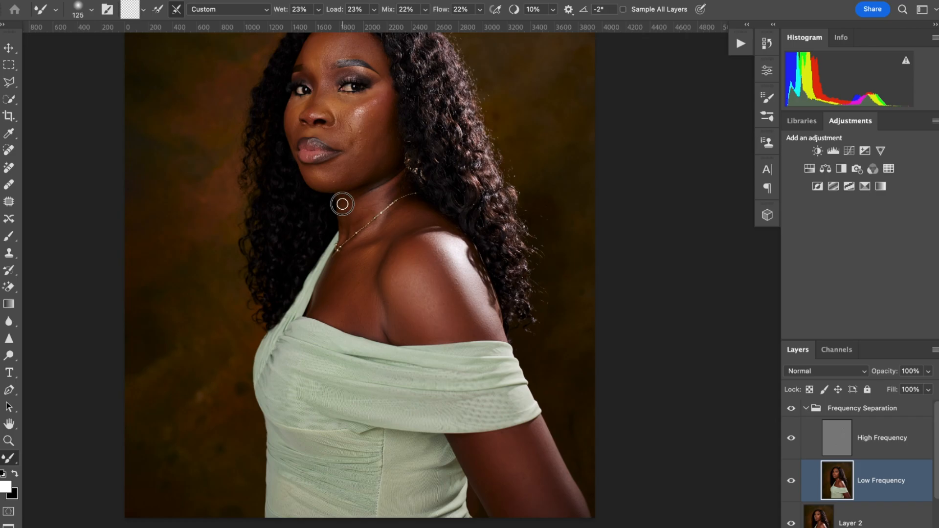
Touch up the narrow skin areas of the neck and beside the dress edge with a Mixer Brush of about 80 to 90.
{"action": "key", "text": "bracketright"}
{"action": "key", "text": "bracketleft"}
{"action": "key", "text": "bracketright"}
{"action": "key", "text": "bracketleft"}
{"action": "scroll", "coordinate": [392, 203], "scroll_direction": "down", "scroll_amount": 5}
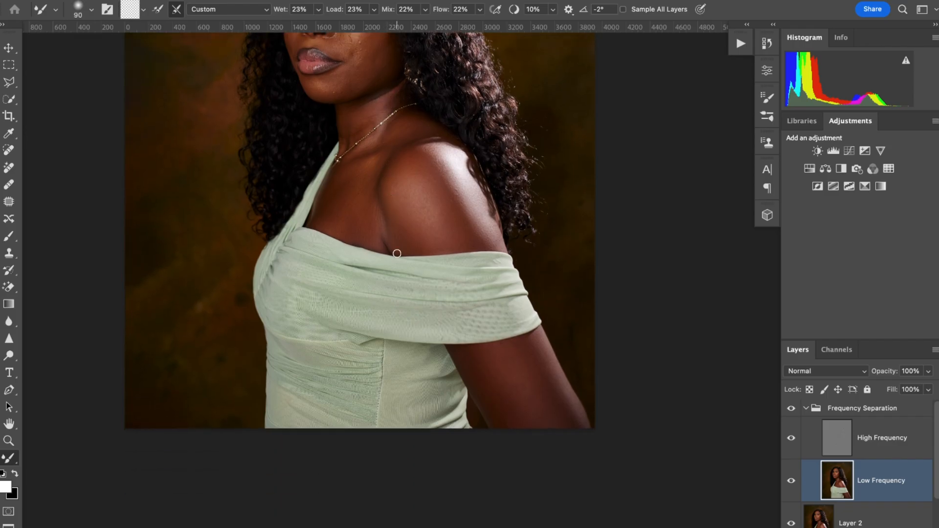
{"action": "scroll", "coordinate": [401, 275], "scroll_direction": "up", "scroll_amount": 7}
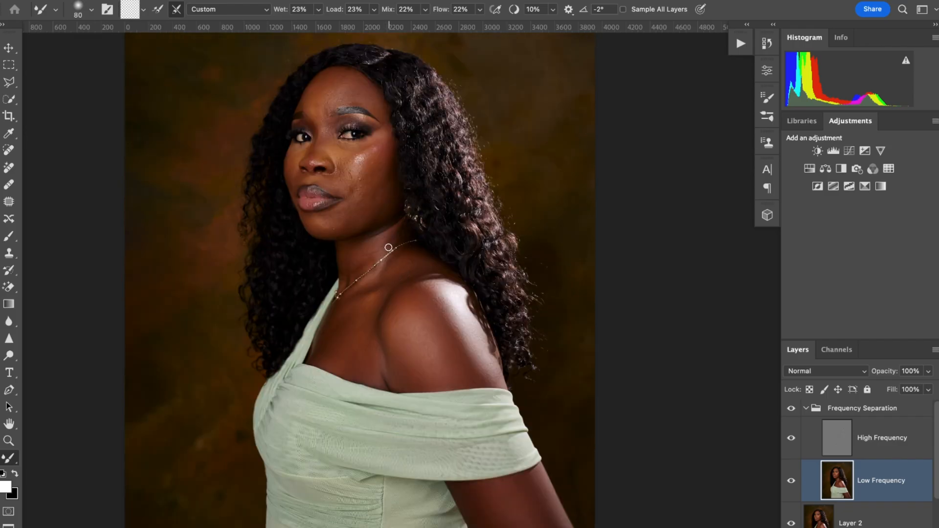
Smooth the neck above the necklace at brush sizes around 125 to 175, and compare the result with the Frequency Separation group hidden.
{"action": "key", "text": "bracketright"}
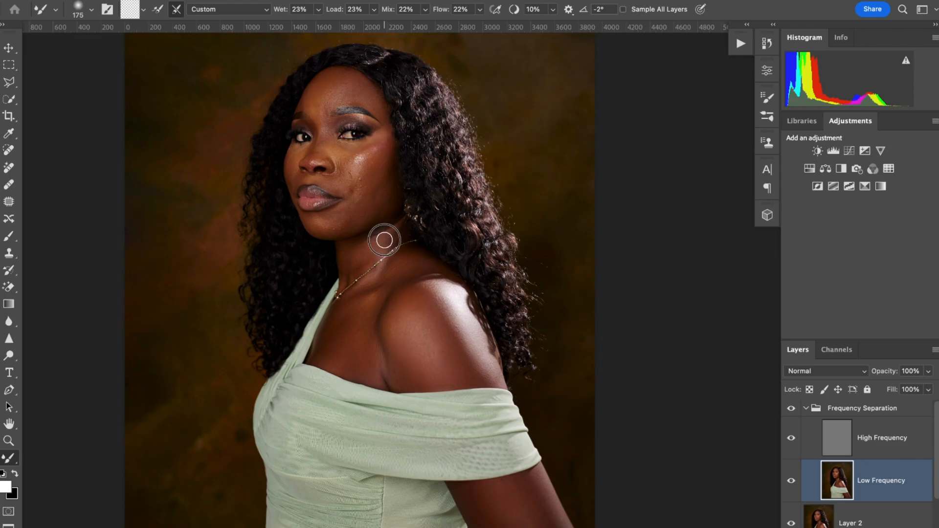
{"action": "key", "text": "bracketleft"}
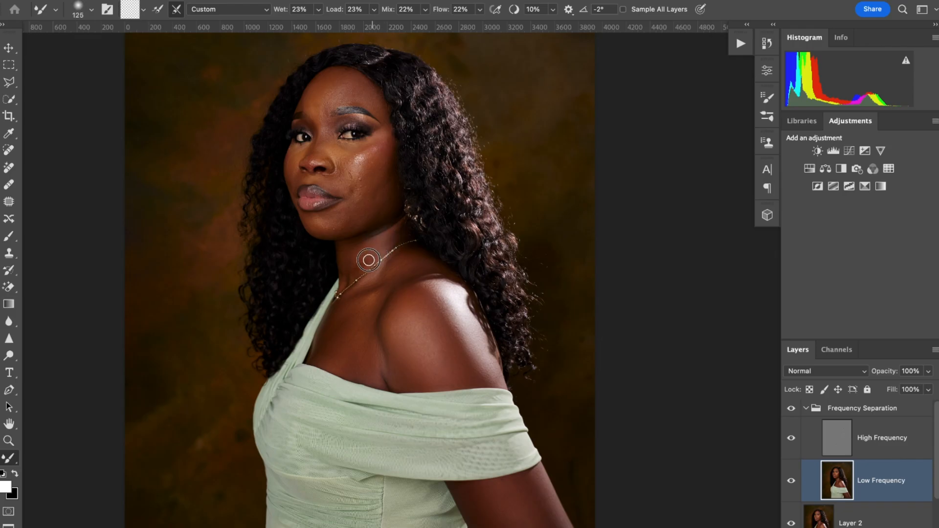
{"action": "key", "text": "bracketleft"}
{"action": "key", "text": "bracketright"}
{"action": "key", "text": "bracketright"}
{"action": "key", "text": "bracketright"}
{"action": "key", "text": "bracketright"}
{"action": "key", "text": "bracketleft"}
{"action": "key", "text": "bracketleft"}
{"action": "key", "text": "bracketright"}
{"action": "key", "text": "bracketright"}
{"action": "key", "text": "bracketright"}
{"action": "left_click", "coordinate": [792, 410]}
{"action": "left_click", "coordinate": [792, 409]}
Blend the skin from the upper chest toward the collarbone beside the necklace, adjusting the Mixer Brush size to the area.
{"action": "key", "text": "bracketleft"}
{"action": "key", "text": "bracketright"}
{"action": "key", "text": "bracketright"}
{"action": "key", "text": "bracketleft"}
{"action": "key", "text": "bracketleft"}
{"action": "left_click_drag", "start_coordinate": [349, 308], "coordinate": [392, 281]}
{"action": "key", "text": "bracketleft"}
{"action": "key", "text": "bracketleft"}
{"action": "key", "text": "bracketright"}
{"action": "key", "text": "bracketright"}
{"action": "key", "text": "bracketright"}
{"action": "key", "text": "bracketright"}
{"action": "key", "text": "bracketright"}
{"action": "key", "text": "bracketleft"}
{"action": "key", "text": "bracketleft"}
{"action": "key", "text": "bracketright"}
{"action": "key", "text": "bracketright"}
Even out the transition from the collarbone across the shoulder, finishing with the Mixer Brush reduced to size 60.
{"action": "mouse_move", "coordinate": [396, 312]}
{"action": "left_mouse_down"}
{"action": "mouse_move", "coordinate": [392, 337]}
{"action": "mouse_move", "coordinate": [392, 310]}
{"action": "mouse_move", "coordinate": [402, 349]}
{"action": "mouse_move", "coordinate": [419, 330]}
{"action": "mouse_move", "coordinate": [426, 349]}
{"action": "mouse_move", "coordinate": [420, 322]}
{"action": "mouse_move", "coordinate": [442, 372]}
{"action": "mouse_move", "coordinate": [466, 381]}
{"action": "mouse_move", "coordinate": [442, 379]}
{"action": "left_mouse_up"}
{"action": "key", "text": "bracketright"}
{"action": "key", "text": "bracketright"}
{"action": "key", "text": "bracketright"}
{"action": "key", "text": "bracketright"}
{"action": "key", "text": "bracketright"}
{"action": "key", "text": "bracketleft"}
{"action": "key", "text": "bracketleft"}
{"action": "key", "text": "bracketleft"}
{"action": "key", "text": "bracketleft"}
{"action": "key", "text": "bracketleft"}
{"action": "scroll", "coordinate": [319, 227], "scroll_direction": "down", "scroll_amount": 3}
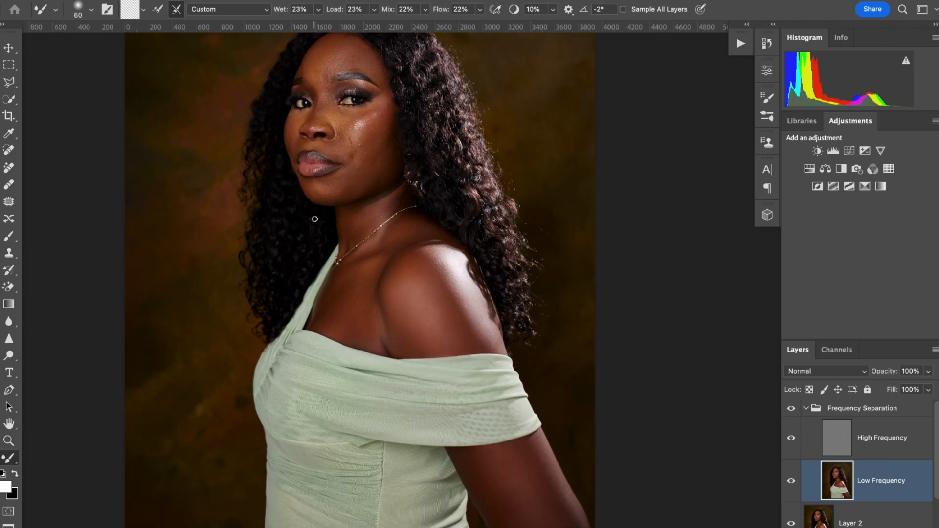
Blend the skin tones on the chin below the lips with the Mixer Brush at size 100.
{"action": "key", "text": "bracketright"}
{"action": "key", "text": "bracketright"}
{"action": "key", "text": "bracketright"}
{"action": "key", "text": "bracketright"}
{"action": "scroll", "coordinate": [320, 225], "scroll_direction": "up", "scroll_amount": 5}
{"action": "left_click_drag", "start_coordinate": [314, 274], "coordinate": [319, 272]}
{"action": "key", "text": "bracketleft"}
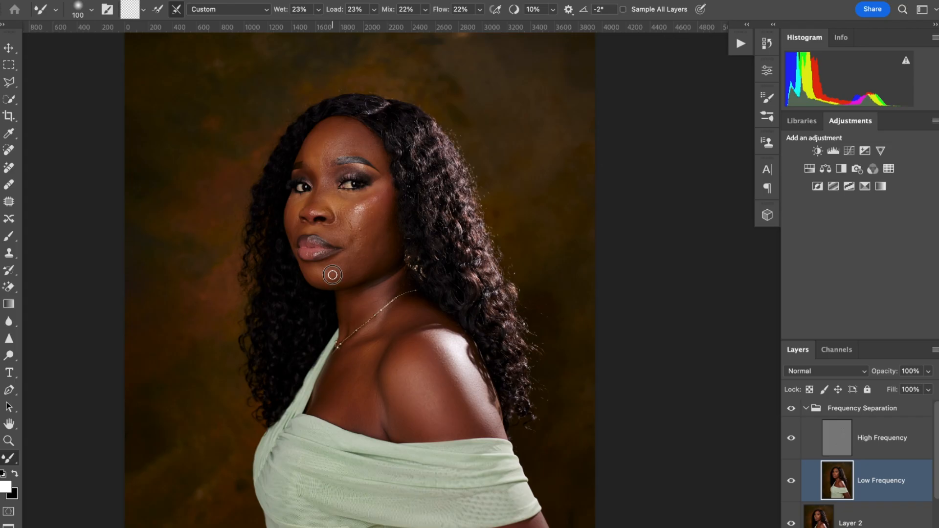
{"action": "mouse_move", "coordinate": [339, 277]}
{"action": "left_mouse_down"}
{"action": "mouse_move", "coordinate": [339, 250]}
{"action": "mouse_move", "coordinate": [311, 272]}
{"action": "mouse_move", "coordinate": [331, 264]}
{"action": "left_mouse_up"}
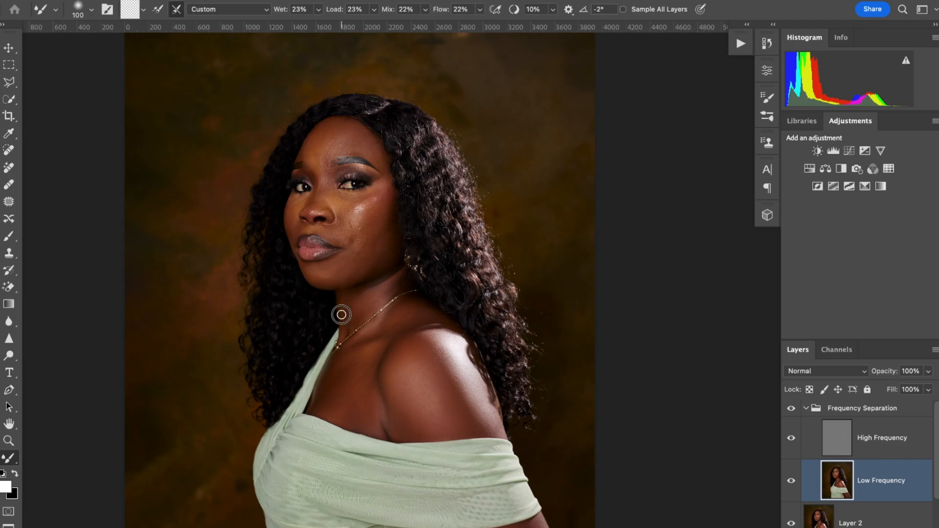
Soften the broader tones of the chin and jawline with the Mixer Brush enlarged to about 200 to 250.
{"action": "scroll", "coordinate": [352, 313], "scroll_direction": "left", "scroll_amount": 5}
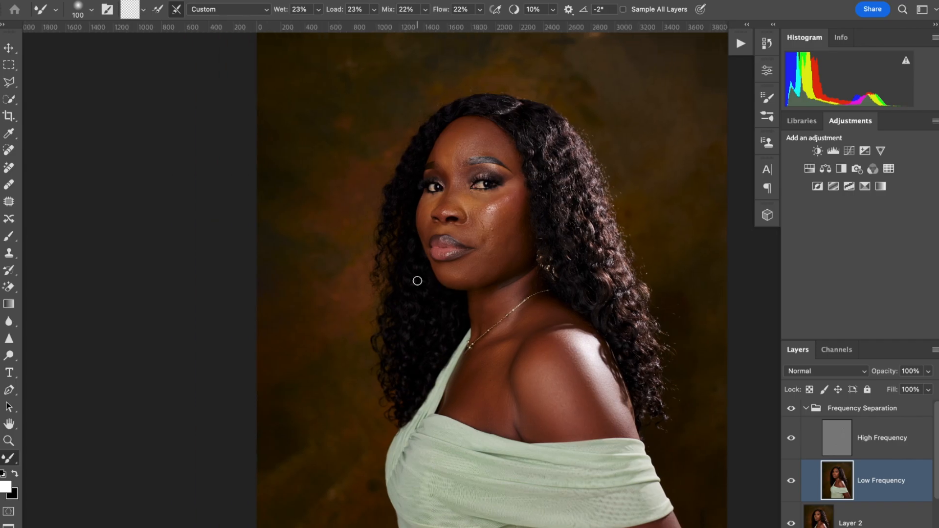
{"action": "scroll", "coordinate": [430, 283], "scroll_direction": "right", "scroll_amount": 9}
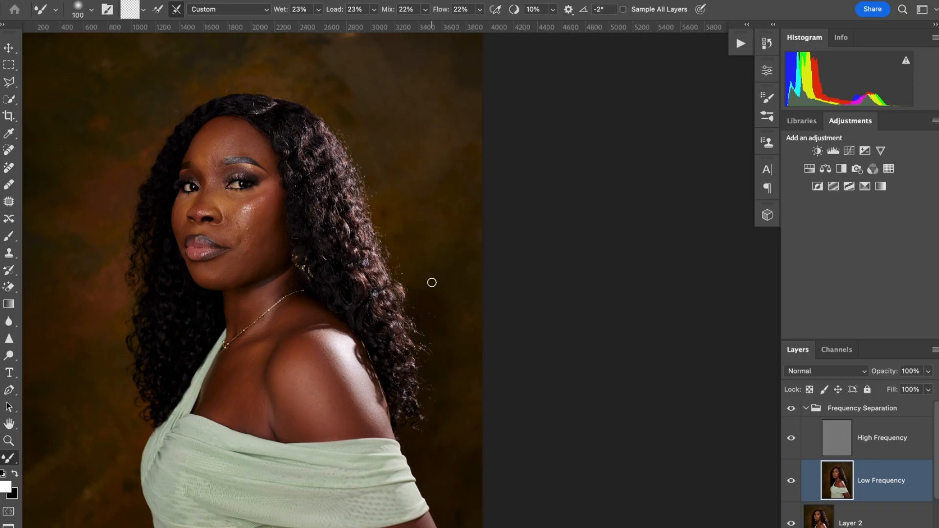
{"action": "key", "text": "bracketright"}
{"action": "key", "text": "bracketright"}
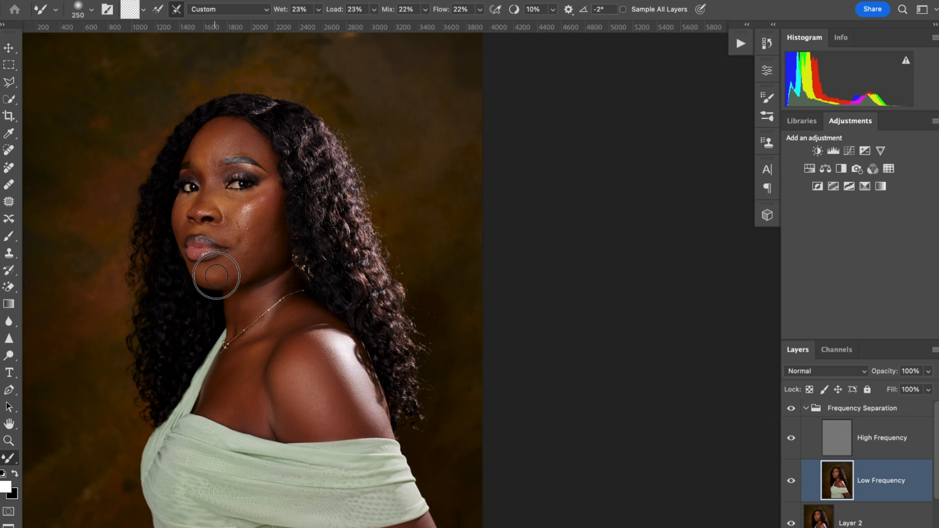
{"action": "key", "text": "bracketleft"}
{"action": "key", "text": "bracketleft"}
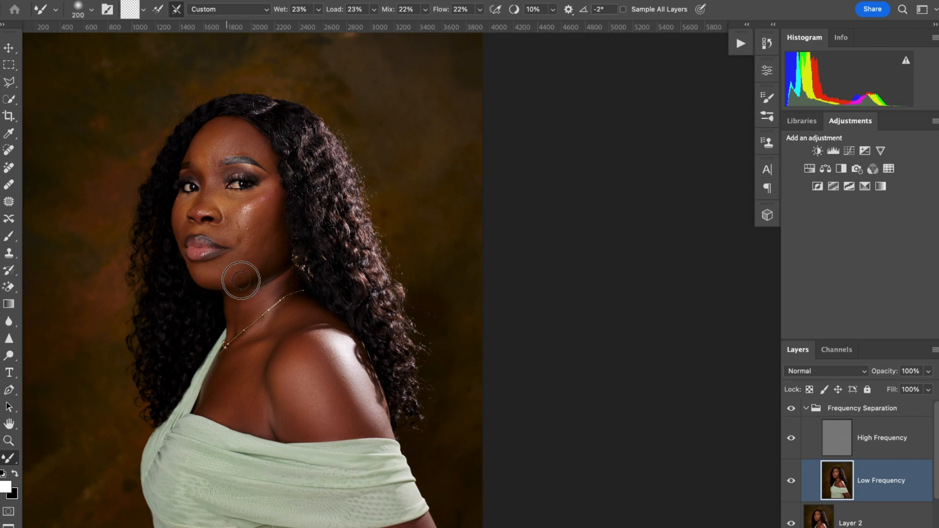
Blend the skin tones along the jawline and outer cheek with the Mixer Brush at around size 200.
{"action": "key", "text": "bracketright"}
{"action": "key", "text": "bracketright"}
{"action": "key", "text": "bracketright"}
{"action": "key", "text": "bracketleft"}
{"action": "key", "text": "bracketleft"}
{"action": "key", "text": "bracketleft"}
{"action": "key", "text": "bracketleft"}
{"action": "key", "text": "bracketright"}
{"action": "key", "text": "bracketright"}
{"action": "key", "text": "bracketright"}
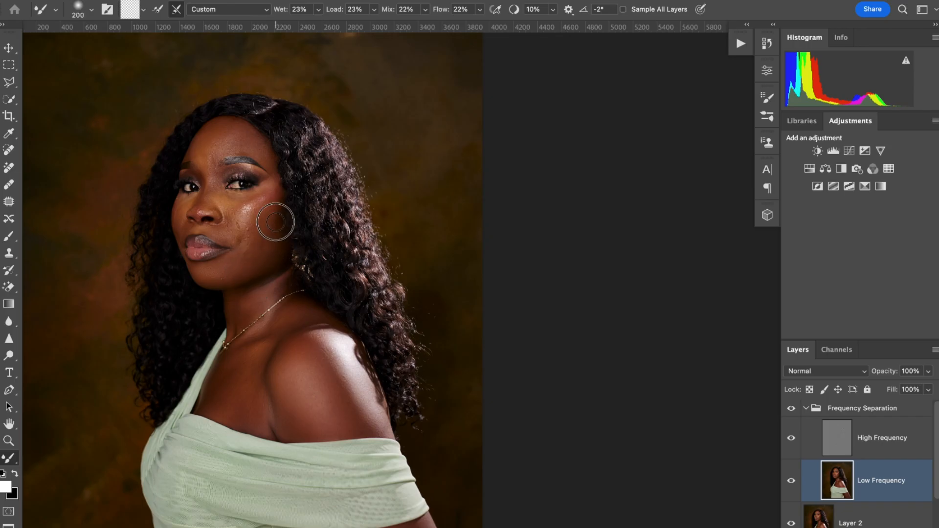
{"action": "key", "text": "bracketleft"}
{"action": "key", "text": "bracketleft"}
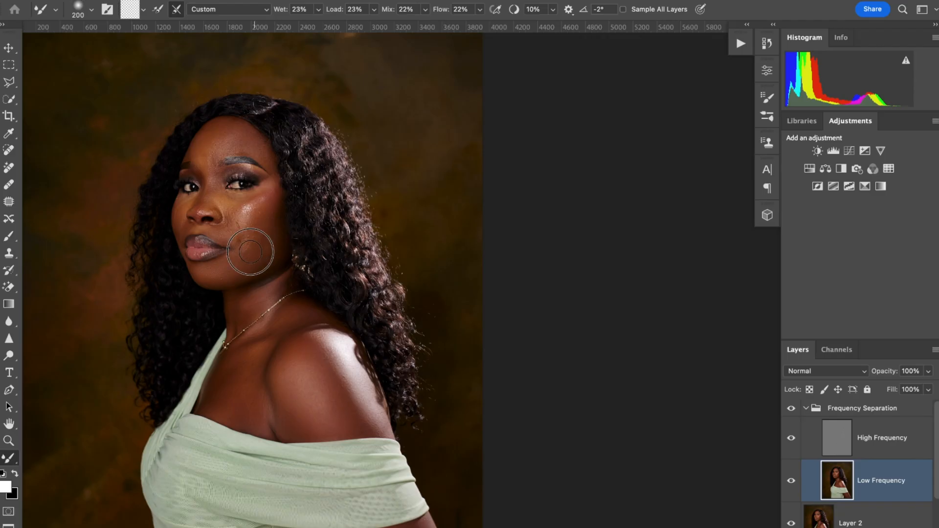
Smooth the cheek beside the corner of the mouth with short strokes of a smaller Mixer Brush.
{"action": "mouse_move", "coordinate": [245, 245]}
{"action": "left_mouse_down"}
{"action": "mouse_move", "coordinate": [260, 237]}
{"action": "mouse_move", "coordinate": [250, 228]}
{"action": "mouse_move", "coordinate": [267, 228]}
{"action": "left_mouse_up"}
{"action": "key", "text": "bracketleft"}
{"action": "key", "text": "bracketleft"}
{"action": "left_click_drag", "start_coordinate": [260, 244], "coordinate": [268, 237]}
{"action": "mouse_move", "coordinate": [221, 234]}
{"action": "left_mouse_down"}
{"action": "mouse_move", "coordinate": [210, 234]}
{"action": "mouse_move", "coordinate": [228, 236]}
{"action": "left_mouse_up"}
Blend the skin from the nose across the area under the eye, finishing with the Mixer Brush at size 125.
{"action": "key", "text": "bracketright"}
{"action": "key", "text": "bracketright"}
{"action": "mouse_move", "coordinate": [214, 200]}
{"action": "left_mouse_down"}
{"action": "mouse_move", "coordinate": [225, 170]}
{"action": "mouse_move", "coordinate": [220, 180]}
{"action": "mouse_move", "coordinate": [233, 201]}
{"action": "mouse_move", "coordinate": [221, 195]}
{"action": "mouse_move", "coordinate": [234, 200]}
{"action": "left_mouse_up"}
{"action": "key", "text": "bracketright"}
{"action": "key", "text": "bracketright"}
{"action": "key", "text": "bracketright"}
{"action": "key", "text": "bracketright"}
{"action": "key", "text": "bracketleft"}
{"action": "key", "text": "bracketleft"}
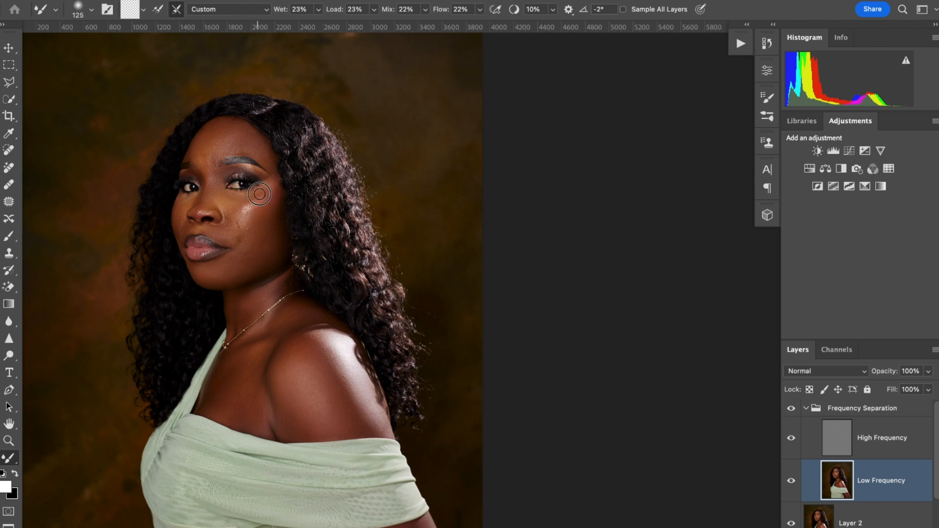
Even out the upper cheek below the outer corner of the eye with a slightly larger Mixer Brush.
{"action": "key", "text": "bracketright"}
{"action": "key", "text": "bracketright"}
{"action": "key", "text": "bracketright"}
{"action": "mouse_move", "coordinate": [270, 191]}
{"action": "left_mouse_down"}
{"action": "mouse_move", "coordinate": [256, 184]}
{"action": "mouse_move", "coordinate": [275, 189]}
{"action": "mouse_move", "coordinate": [266, 186]}
{"action": "mouse_move", "coordinate": [265, 212]}
{"action": "left_mouse_up"}
{"action": "key", "text": "bracketleft"}
Soften the broader tones of the lower cheek and chin beside the lips with the Mixer Brush at about size 200.
{"action": "key", "text": "bracketright"}
{"action": "key", "text": "bracketright"}
{"action": "key", "text": "bracketright"}
{"action": "key", "text": "bracketright"}
{"action": "key", "text": "bracketright"}
{"action": "key", "text": "bracketright"}
{"action": "key", "text": "bracketright"}
{"action": "key", "text": "bracketright"}
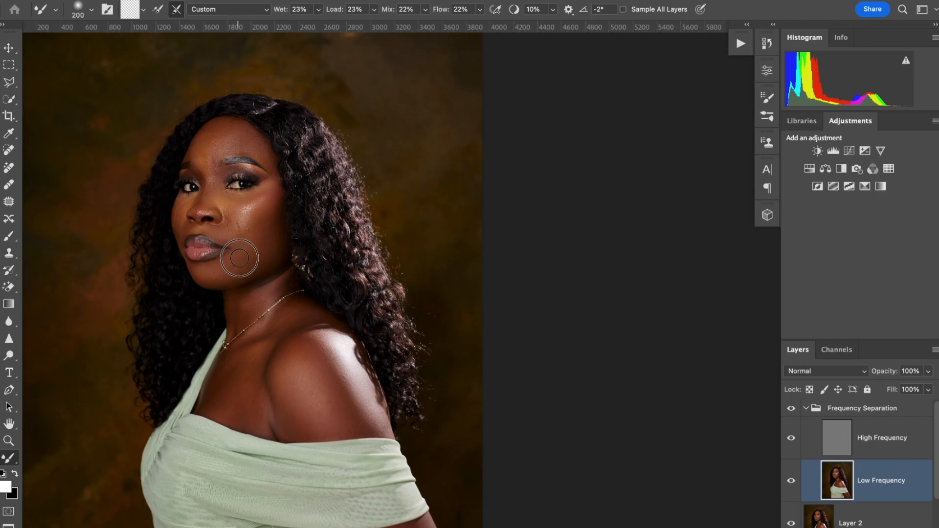
{"action": "key", "text": "bracketleft"}
{"action": "key", "text": "bracketleft"}
{"action": "key", "text": "bracketleft"}
{"action": "key", "text": "bracketright"}
{"action": "key", "text": "bracketright"}
Blend the narrow cheek on the far side of the face from the eye down toward the mouth.
{"action": "left_click_drag", "start_coordinate": [184, 201], "coordinate": [180, 237]}
{"action": "key", "text": "bracketright"}
{"action": "key", "text": "bracketright"}
{"action": "key", "text": "bracketright"}
{"action": "key", "text": "bracketright"}
{"action": "key", "text": "bracketleft"}
{"action": "key", "text": "bracketleft"}
{"action": "key", "text": "bracketleft"}
{"action": "key", "text": "bracketleft"}
{"action": "key", "text": "bracketright"}
{"action": "key", "text": "bracketright"}
{"action": "key", "text": "bracketright"}
{"action": "key", "text": "bracketright"}
{"action": "key", "text": "bracketleft"}
{"action": "key", "text": "bracketleft"}
Smooth the forehead above the far eyebrow up toward the hairline with the Mixer Brush.
{"action": "mouse_move", "coordinate": [193, 156]}
{"action": "left_mouse_down"}
{"action": "mouse_move", "coordinate": [208, 129]}
{"action": "mouse_move", "coordinate": [200, 136]}
{"action": "left_mouse_up"}
{"action": "key", "text": "bracketleft"}
{"action": "key", "text": "bracketright"}
{"action": "key", "text": "bracketleft"}
{"action": "key", "text": "bracketright"}
{"action": "key", "text": "bracketright"}
{"action": "key", "text": "bracketright"}
{"action": "key", "text": "bracketright"}
Blend the centre of the upper forehead just below the hairline, adjusting the Mixer Brush size to the area.
{"action": "left_click_drag", "start_coordinate": [223, 123], "coordinate": [224, 124]}
{"action": "key", "text": "bracketleft"}
{"action": "key", "text": "bracketleft"}
{"action": "key", "text": "bracketleft"}
{"action": "key", "text": "bracketright"}
{"action": "key", "text": "bracketright"}
{"action": "key", "text": "bracketright"}
Even out the forehead from above the near eyebrow across to the far temple with the Mixer Brush at about size 250.
{"action": "left_click_drag", "start_coordinate": [259, 144], "coordinate": [264, 147]}
{"action": "key", "text": "bracketleft"}
{"action": "key", "text": "bracketleft"}
{"action": "key", "text": "bracketleft"}
{"action": "key", "text": "bracketleft"}
{"action": "key", "text": "bracketright"}
{"action": "key", "text": "bracketright"}
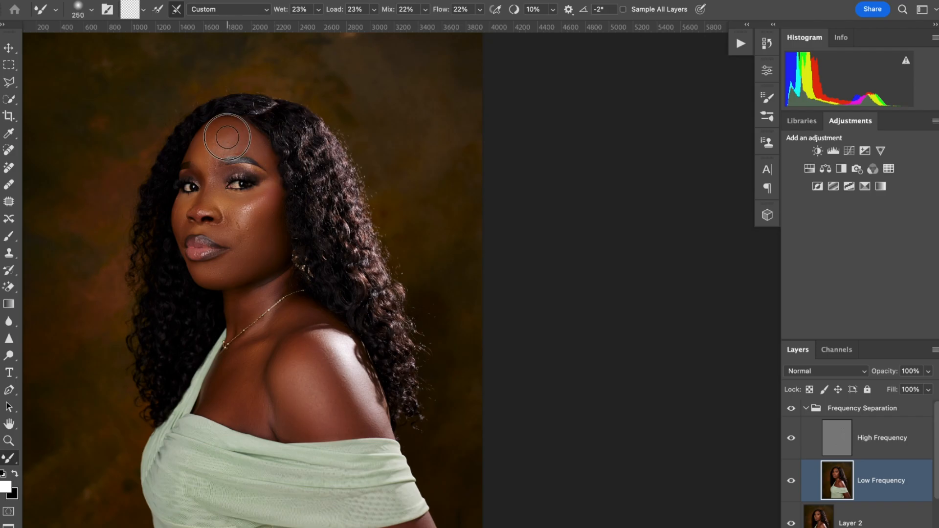
{"action": "key", "text": "bracketright"}
{"action": "key", "text": "bracketleft"}
{"action": "key", "text": "bracketleft"}
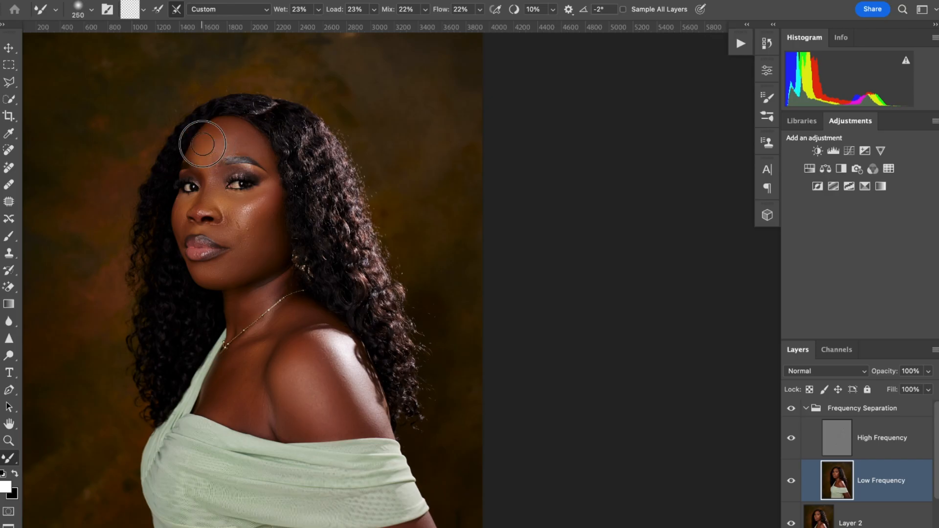
Blend the skin between the eyebrows and beneath the far eye with the Mixer Brush at about size 150.
{"action": "key", "text": "bracketright"}
{"action": "key", "text": "bracketleft"}
{"action": "key", "text": "bracketleft"}
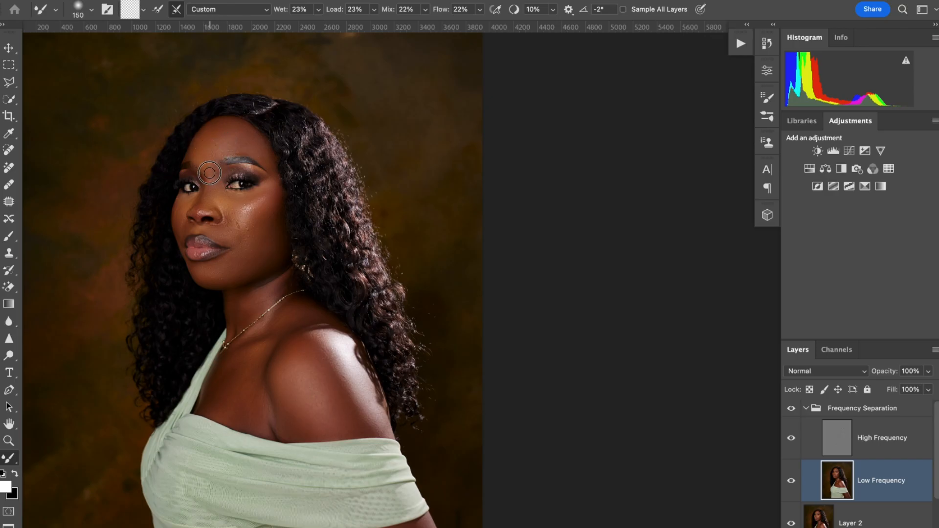
{"action": "key", "text": "bracketleft"}
{"action": "key", "text": "bracketright"}
{"action": "key", "text": "bracketright"}
{"action": "key", "text": "bracketright"}
{"action": "key", "text": "bracketleft"}
{"action": "key", "text": "bracketleft"}
{"action": "left_click_drag", "start_coordinate": [210, 173], "coordinate": [204, 176]}
{"action": "mouse_move", "coordinate": [198, 197]}
{"action": "left_mouse_down"}
{"action": "mouse_move", "coordinate": [200, 186]}
{"action": "mouse_move", "coordinate": [194, 197]}
{"action": "left_mouse_up"}
Smooth the outer cheek from the jaw upward with the Mixer Brush at about size 175.
{"action": "key", "text": "bracketright"}
{"action": "key", "text": "bracketleft"}
{"action": "key", "text": "bracketleft"}
{"action": "key", "text": "bracketleft"}
{"action": "key", "text": "bracketright"}
{"action": "key", "text": "bracketright"}
{"action": "key", "text": "bracketright"}
{"action": "key", "text": "bracketright"}
{"action": "key", "text": "bracketright"}
{"action": "key", "text": "bracketright"}
{"action": "key", "text": "bracketleft"}
{"action": "key", "text": "bracketleft"}
{"action": "key", "text": "bracketright"}
{"action": "key", "text": "bracketright"}
{"action": "key", "text": "bracketleft"}
{"action": "scroll", "coordinate": [250, 232], "scroll_direction": "up", "scroll_amount": 1}
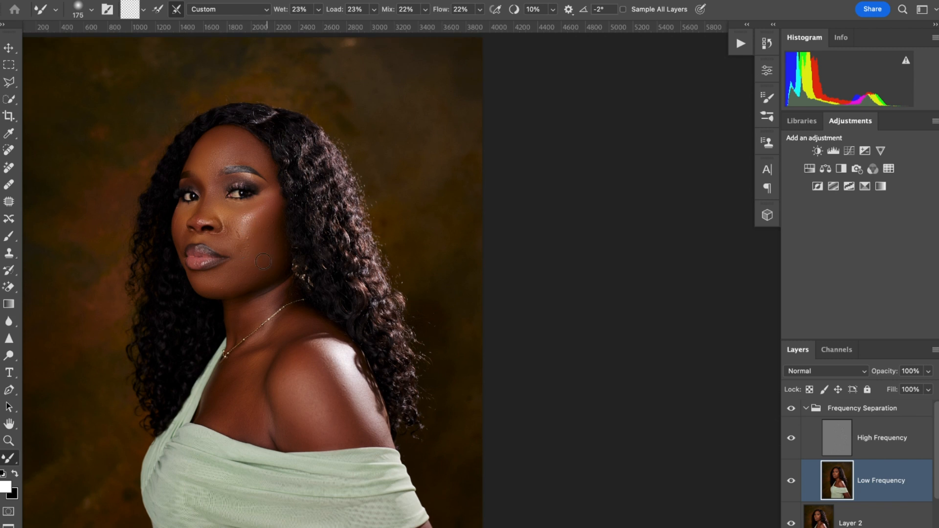
{"action": "mouse_move", "coordinate": [269, 267]}
{"action": "left_mouse_down"}
{"action": "mouse_move", "coordinate": [261, 264]}
{"action": "mouse_move", "coordinate": [271, 271]}
{"action": "mouse_move", "coordinate": [277, 257]}
{"action": "mouse_move", "coordinate": [262, 249]}
{"action": "mouse_move", "coordinate": [267, 261]}
{"action": "mouse_move", "coordinate": [271, 229]}
{"action": "left_mouse_up"}
Blend the fold running from the side of the nose down toward the mouth with the Mixer Brush.
{"action": "key", "text": "bracketright"}
{"action": "key", "text": "bracketright"}
{"action": "key", "text": "bracketleft"}
{"action": "left_click_drag", "start_coordinate": [231, 225], "coordinate": [232, 240]}
Soften the cheek highlight from below the eye toward the side of the nose, resizing the Mixer Brush as needed.
{"action": "key", "text": "bracketright"}
{"action": "key", "text": "bracketright"}
{"action": "key", "text": "bracketright"}
{"action": "key", "text": "bracketright"}
{"action": "key", "text": "bracketright"}
{"action": "key", "text": "bracketleft"}
{"action": "key", "text": "bracketleft"}
{"action": "key", "text": "bracketleft"}
{"action": "key", "text": "bracketleft"}
{"action": "key", "text": "bracketleft"}
{"action": "key", "text": "bracketleft"}
{"action": "key", "text": "bracketright"}
{"action": "key", "text": "bracketright"}
{"action": "key", "text": "bracketleft"}
{"action": "key", "text": "bracketright"}
{"action": "key", "text": "bracketright"}
{"action": "key", "text": "bracketright"}
{"action": "key", "text": "bracketright"}
{"action": "key", "text": "bracketright"}
{"action": "key", "text": "bracketleft"}
{"action": "left_click_drag", "start_coordinate": [255, 206], "coordinate": [233, 224]}
Compare the portrait with the Frequency Separation group hidden and shown, in the wide view and close up on the face.
{"action": "scroll", "coordinate": [356, 266], "scroll_direction": "left", "scroll_amount": 3}
{"action": "left_click", "coordinate": [791, 409]}
{"action": "left_click", "coordinate": [792, 409]}
{"action": "left_click", "coordinate": [792, 409]}
{"action": "left_click", "coordinate": [792, 409]}
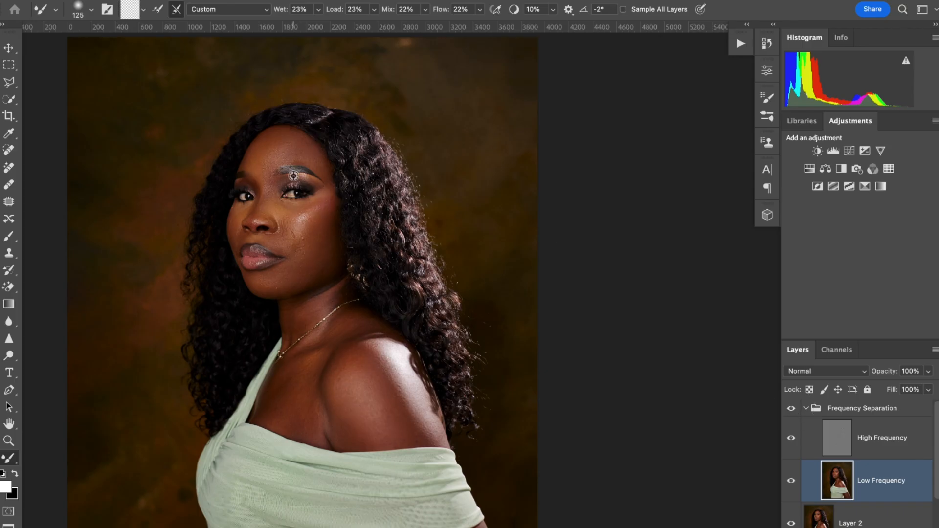
{"action": "scroll", "coordinate": [293, 175], "scroll_direction": "up", "scroll_amount": 3}
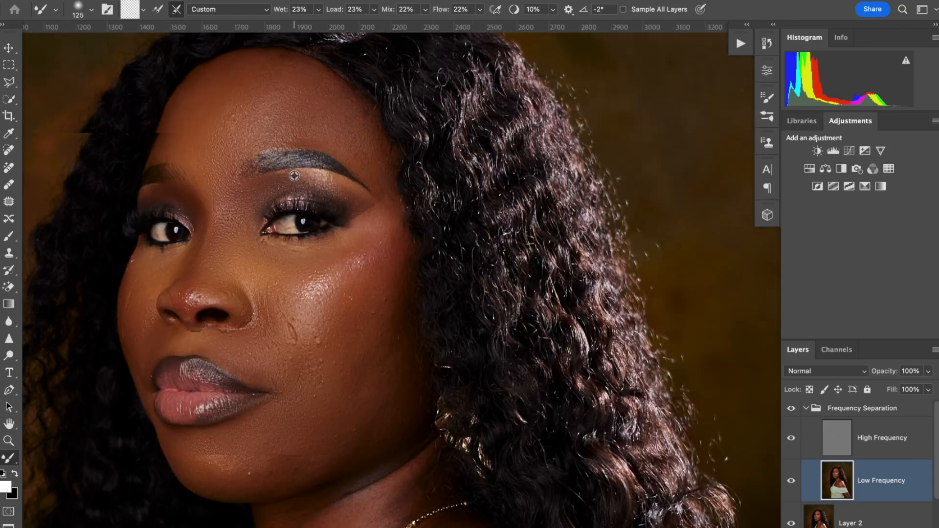
{"action": "left_click", "coordinate": [792, 409]}
{"action": "left_click", "coordinate": [792, 409]}
{"action": "left_click", "coordinate": [791, 409]}
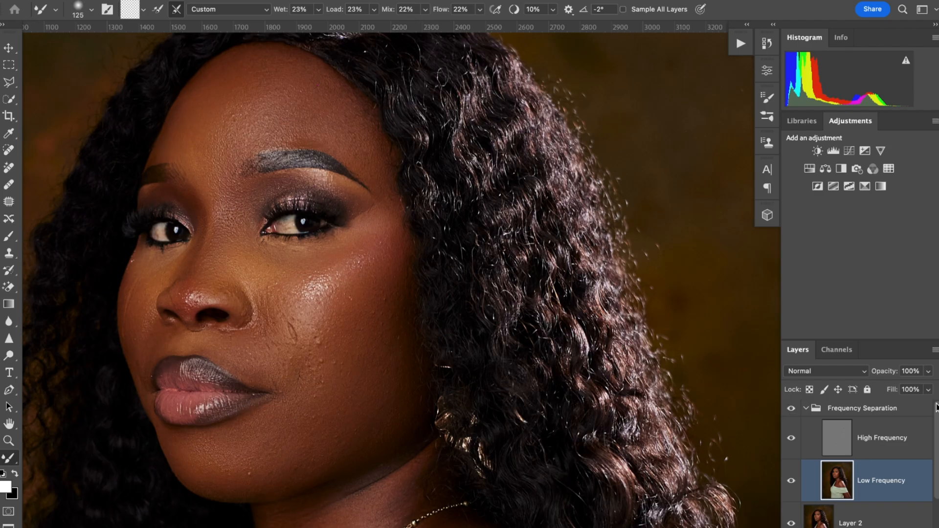
Clean the skin texture along the chin on the High Frequency layer with the Clone Stamp at about size 35.
{"action": "left_click", "coordinate": [886, 446]}
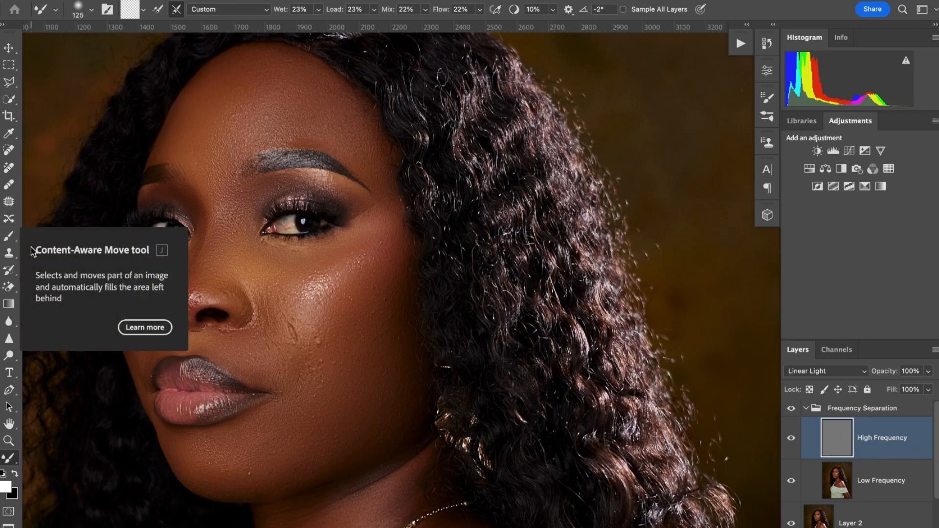
{"action": "left_click", "coordinate": [9, 255]}
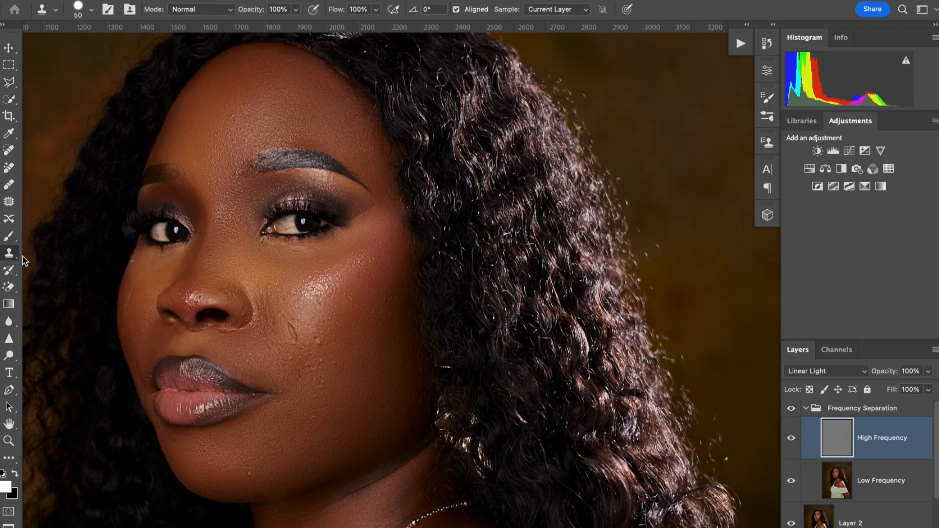
{"action": "key", "text": "bracketleft"}
{"action": "left_click", "coordinate": [259, 475], "text": "alt"}
{"action": "left_click", "coordinate": [247, 472]}
{"action": "left_click", "coordinate": [336, 457], "text": "alt"}
{"action": "left_click", "coordinate": [263, 462]}
Clone clean texture over the bumps on the cheek between the mouth corner and the outer face.
{"action": "left_click", "coordinate": [325, 338], "text": "alt"}
{"action": "left_click", "coordinate": [318, 339]}
{"action": "left_click", "coordinate": [329, 375], "text": "alt"}
{"action": "left_click", "coordinate": [325, 370]}
{"action": "left_click", "coordinate": [327, 387], "text": "alt"}
{"action": "left_click", "coordinate": [392, 319], "text": "alt"}
{"action": "left_click", "coordinate": [380, 332]}
{"action": "left_click", "coordinate": [379, 325]}
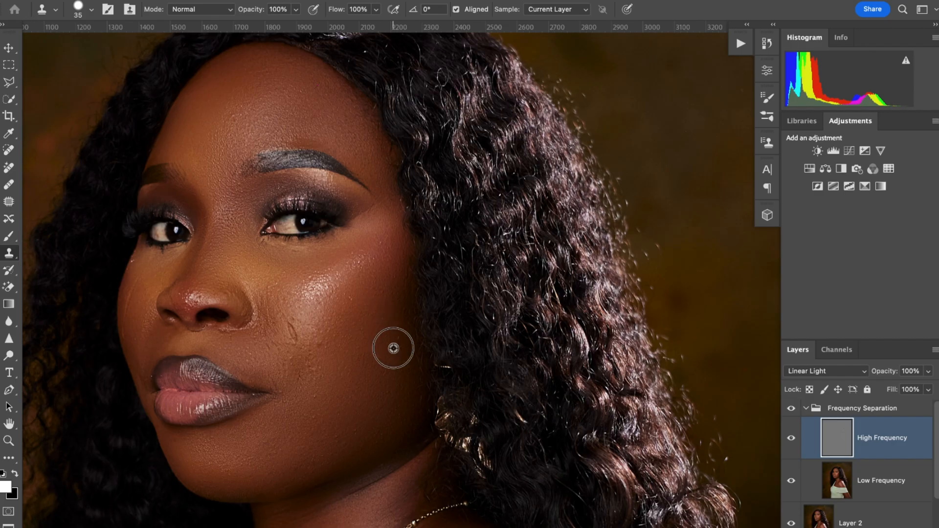
{"action": "left_click", "coordinate": [328, 341], "text": "alt"}
{"action": "left_click", "coordinate": [322, 344]}
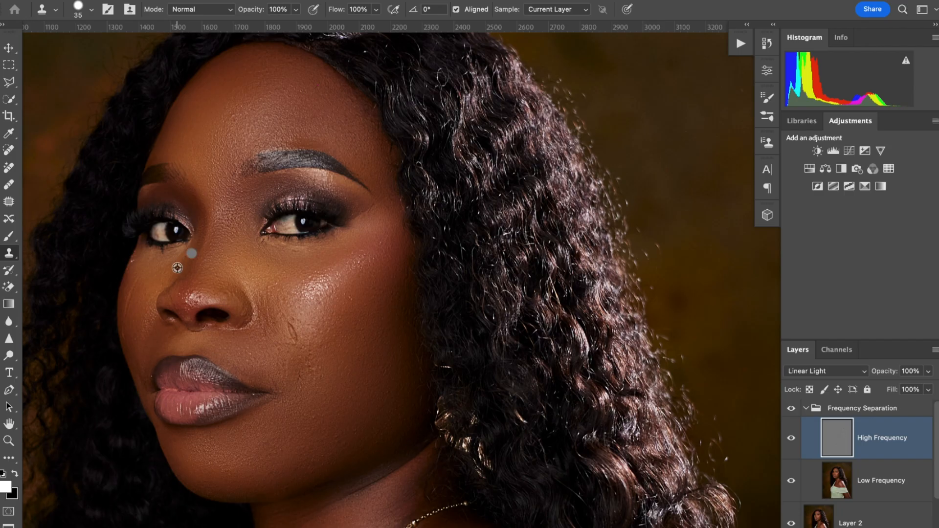
Clone smoother texture over spots beneath the eye, beside the nose and mouth, and on the outer cheek.
{"action": "left_click", "coordinate": [260, 244], "text": "alt"}
{"action": "scroll", "coordinate": [278, 377], "scroll_direction": "down", "scroll_amount": 2}
{"action": "left_click", "coordinate": [284, 348], "text": "alt"}
{"action": "left_click", "coordinate": [282, 354]}
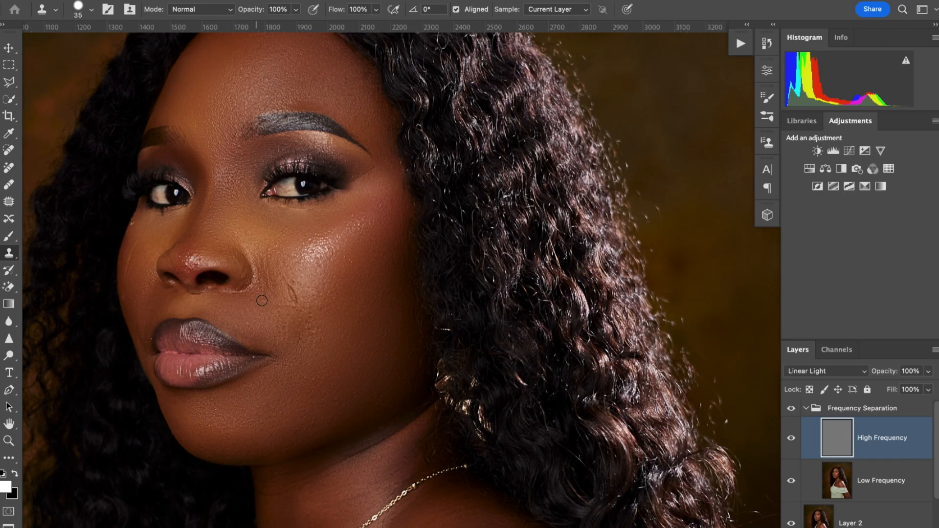
{"action": "left_click", "coordinate": [270, 252], "text": "alt"}
{"action": "left_click", "coordinate": [372, 249], "text": "alt"}
{"action": "left_click_drag", "start_coordinate": [382, 242], "coordinate": [393, 255]}
{"action": "left_click", "coordinate": [358, 269], "text": "alt"}
{"action": "left_click", "coordinate": [350, 264]}
Clone away the texture blemishes on the middle of the chest below the necklace at size 35.
{"action": "scroll", "coordinate": [372, 349], "scroll_direction": "down", "scroll_amount": 3}
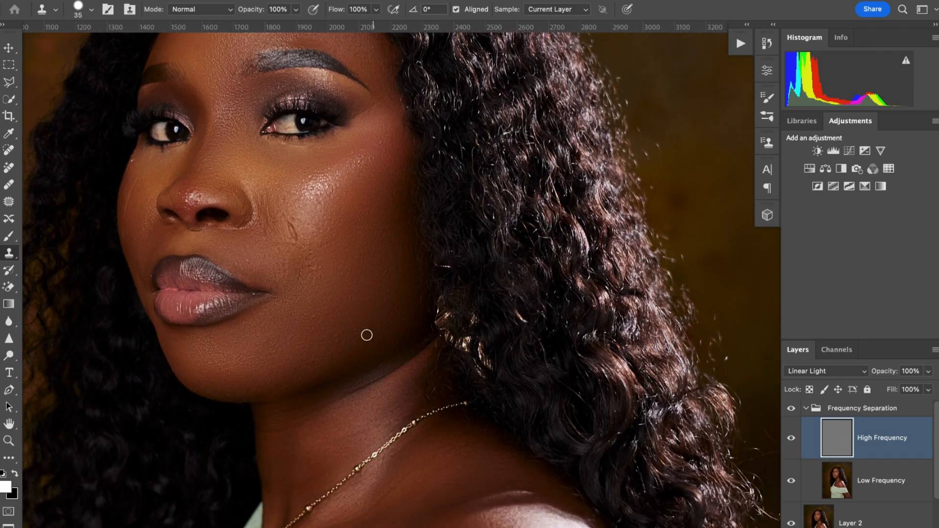
{"action": "scroll", "coordinate": [339, 297], "scroll_direction": "down", "scroll_amount": 10}
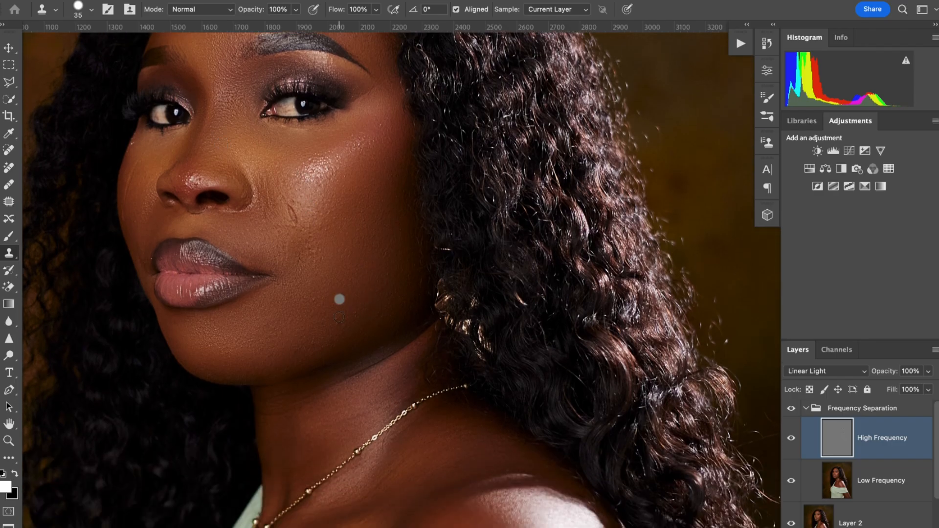
{"action": "scroll", "coordinate": [412, 518], "scroll_direction": "down", "scroll_amount": 4}
{"action": "scroll", "coordinate": [328, 367], "scroll_direction": "up", "scroll_amount": 3}
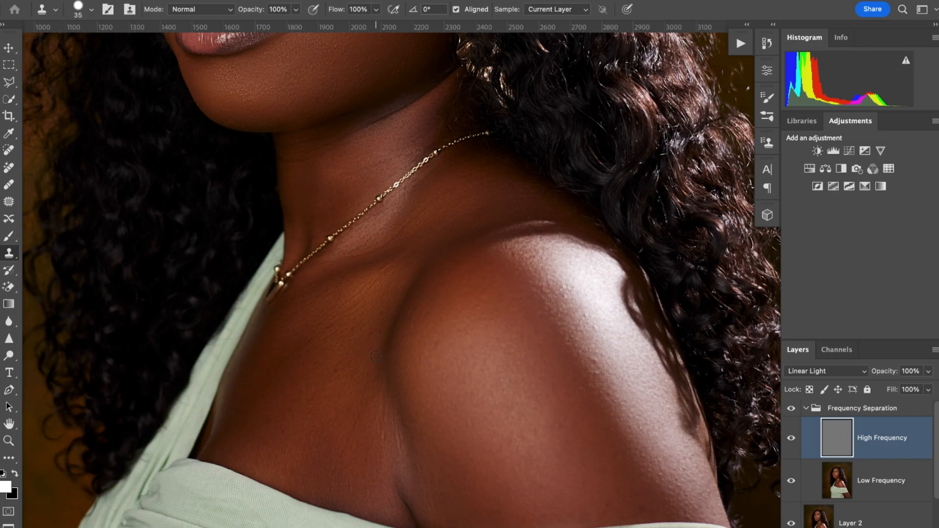
{"action": "left_click", "coordinate": [352, 334], "text": "alt"}
{"action": "left_click", "coordinate": [328, 340], "text": "alt"}
{"action": "left_click", "coordinate": [341, 333]}
{"action": "left_click", "coordinate": [343, 382]}
{"action": "left_click", "coordinate": [316, 365]}
Clone clean texture over spots on the lower chest beside the armpit fold and on the front of the shoulder.
{"action": "left_click", "coordinate": [376, 447], "text": "alt"}
{"action": "mouse_move", "coordinate": [382, 435]}
{"action": "left_mouse_down"}
{"action": "mouse_move", "coordinate": [379, 446]}
{"action": "mouse_move", "coordinate": [369, 443]}
{"action": "left_mouse_up"}
{"action": "left_click", "coordinate": [353, 424]}
{"action": "left_click", "coordinate": [473, 437], "text": "alt"}
{"action": "left_click", "coordinate": [469, 421]}
Clone out the texture spots on the upper arm just above the dress edge.
{"action": "left_click", "coordinate": [591, 506], "text": "alt"}
{"action": "left_click", "coordinate": [614, 501]}
{"action": "left_click", "coordinate": [592, 506]}
{"action": "left_click", "coordinate": [585, 517]}
{"action": "left_click", "coordinate": [566, 513], "text": "alt"}
{"action": "left_click", "coordinate": [541, 506]}
Enlarge the Clone Stamp to size 45 and repair the texture along the shoulder highlight.
{"action": "scroll", "coordinate": [542, 506], "scroll_direction": "down", "scroll_amount": 6}
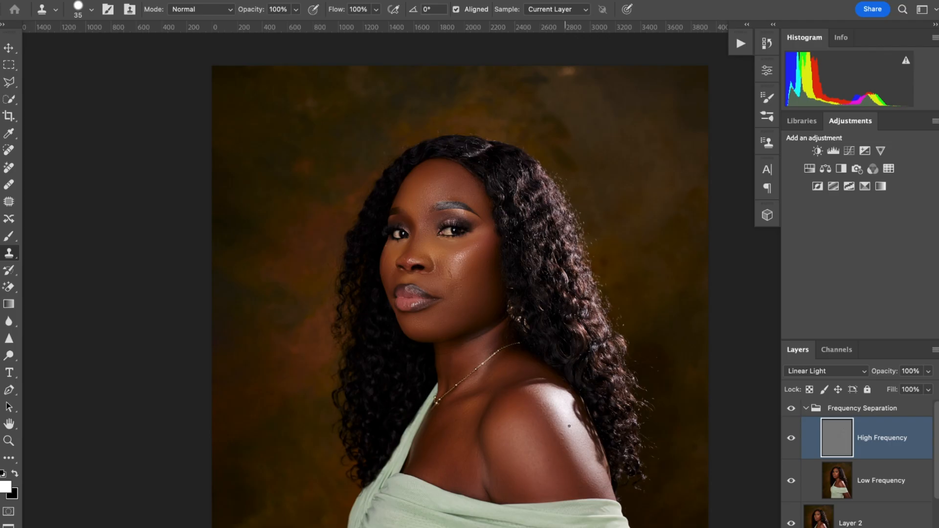
{"action": "scroll", "coordinate": [564, 421], "scroll_direction": "down", "scroll_amount": 4}
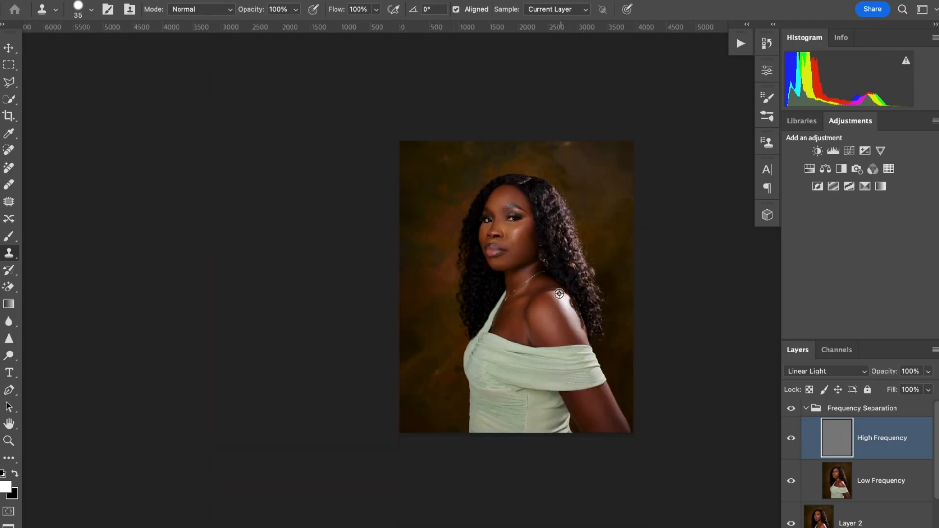
{"action": "scroll", "coordinate": [561, 297], "scroll_direction": "up", "scroll_amount": 4}
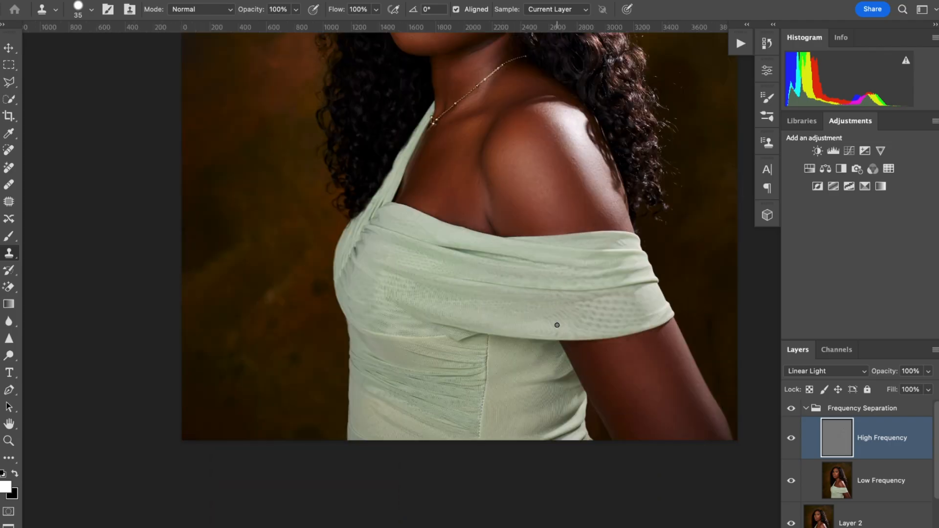
{"action": "scroll", "coordinate": [557, 328], "scroll_direction": "up", "scroll_amount": 5}
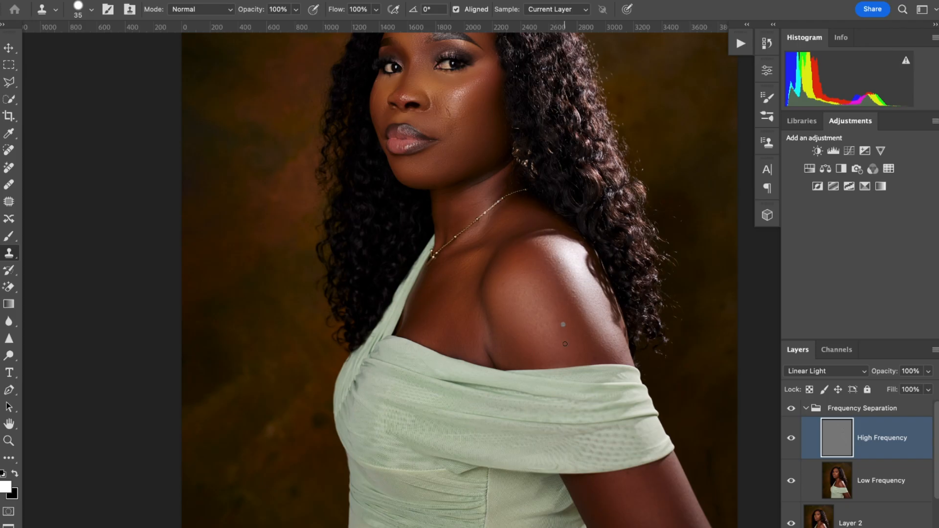
{"action": "scroll", "coordinate": [568, 337], "scroll_direction": "up", "scroll_amount": 3}
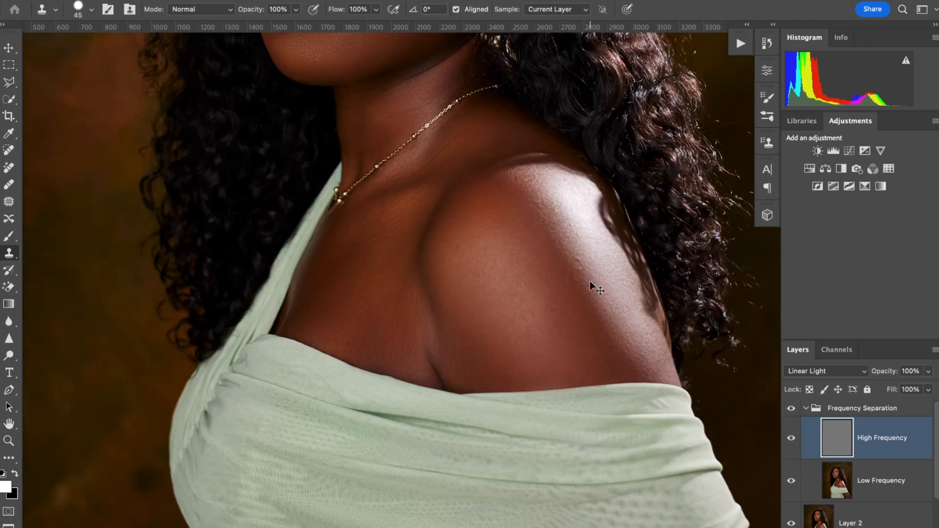
{"action": "left_click", "coordinate": [579, 280], "text": "alt"}
{"action": "left_click", "coordinate": [585, 265], "text": "alt"}
Clone clean texture over the spots on the chest just above the dress neckline at size 45.
{"action": "left_click", "coordinate": [330, 338], "text": "alt"}
{"action": "left_click", "coordinate": [322, 329]}
{"action": "left_click", "coordinate": [320, 329], "text": "alt"}
{"action": "left_click", "coordinate": [316, 317]}
{"action": "left_click", "coordinate": [326, 316], "text": "alt"}
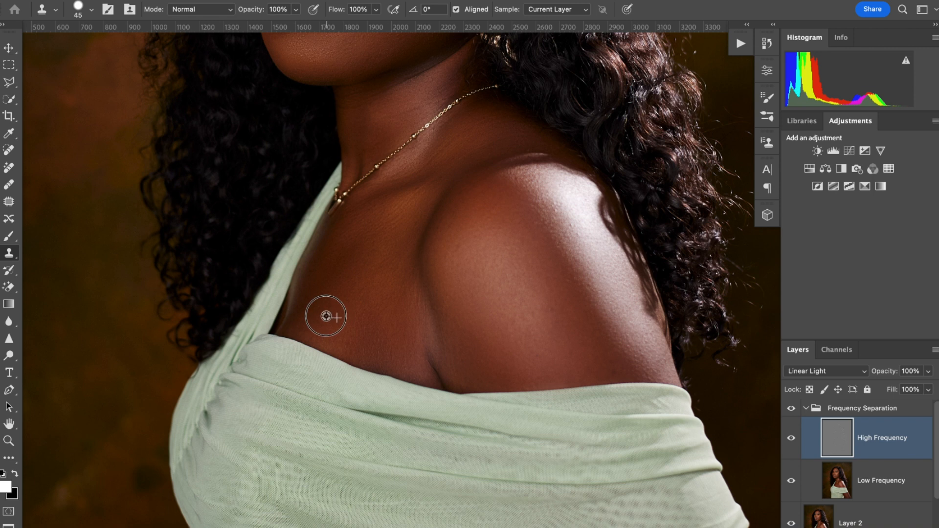
{"action": "left_click", "coordinate": [338, 306]}
{"action": "left_click", "coordinate": [334, 301], "text": "alt"}
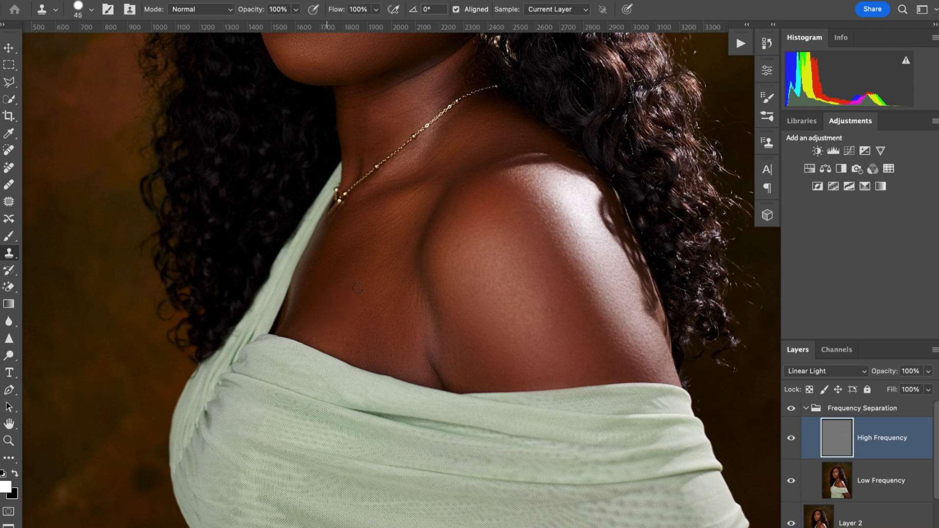
Clone out the uneven texture along the collarbone and across the top of the shoulder.
{"action": "left_click", "coordinate": [429, 196], "text": "alt"}
{"action": "left_click", "coordinate": [432, 195]}
{"action": "left_click", "coordinate": [426, 197], "text": "alt"}
{"action": "left_click", "coordinate": [419, 191]}
{"action": "left_click", "coordinate": [520, 177]}
{"action": "left_click", "coordinate": [576, 184]}
{"action": "scroll", "coordinate": [562, 176], "scroll_direction": "down", "scroll_amount": 2}
{"action": "scroll", "coordinate": [549, 173], "scroll_direction": "up", "scroll_amount": 6}
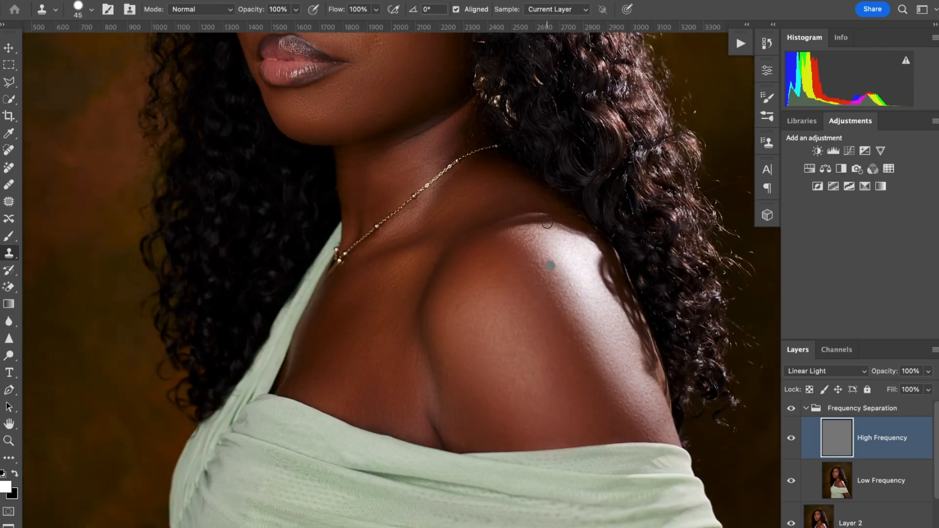
{"action": "left_click", "coordinate": [506, 250]}
Clone away the remaining texture blemishes on the forehead, cheek, jaw and around the nose.
{"action": "scroll", "coordinate": [444, 152], "scroll_direction": "up", "scroll_amount": 12}
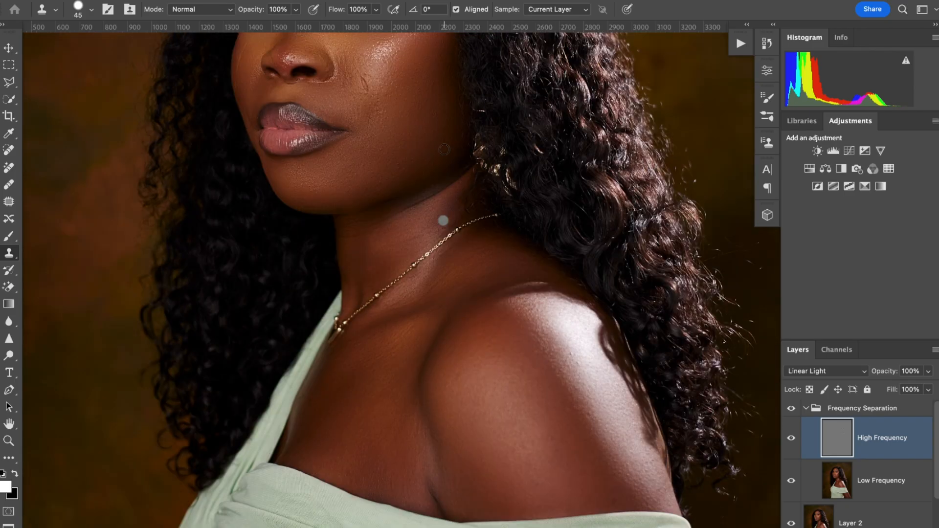
{"action": "scroll", "coordinate": [444, 152], "scroll_direction": "up", "scroll_amount": 2}
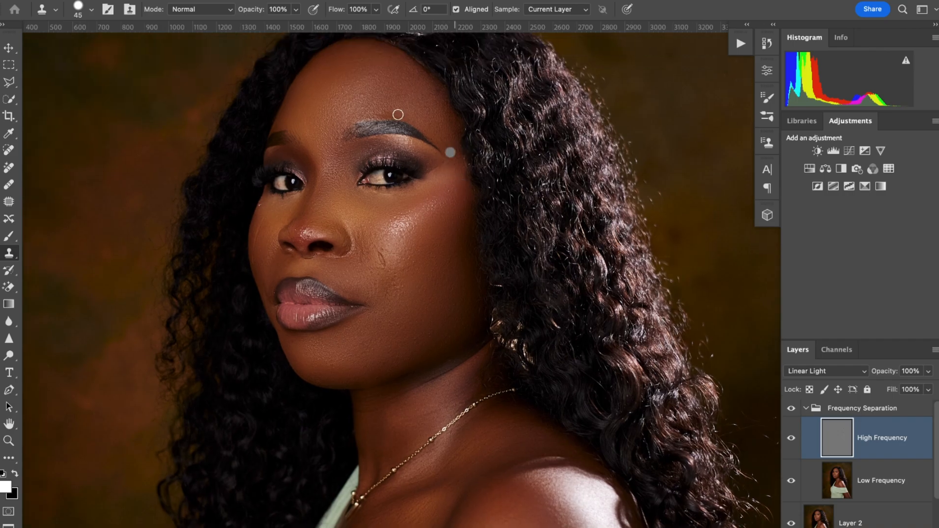
{"action": "left_click", "coordinate": [361, 100], "text": "alt"}
{"action": "left_click", "coordinate": [425, 200], "text": "alt"}
{"action": "left_click", "coordinate": [395, 358], "text": "alt"}
{"action": "left_click", "coordinate": [392, 371]}
{"action": "left_click", "coordinate": [386, 371], "text": "alt"}
{"action": "left_click", "coordinate": [311, 232], "text": "alt"}
{"action": "left_click_drag", "start_coordinate": [330, 254], "coordinate": [343, 252]}
{"action": "left_click", "coordinate": [272, 211], "text": "alt"}
{"action": "left_click", "coordinate": [338, 153], "text": "alt"}
Compare the face with the Frequency Separation group hidden and shown.
{"action": "left_click", "coordinate": [792, 410]}
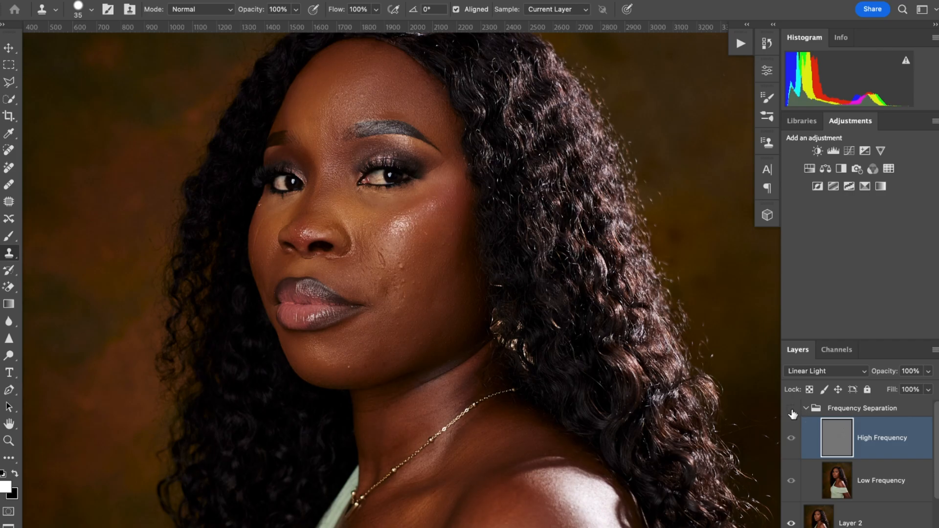
{"action": "left_click", "coordinate": [791, 410]}
{"action": "left_click", "coordinate": [791, 410]}
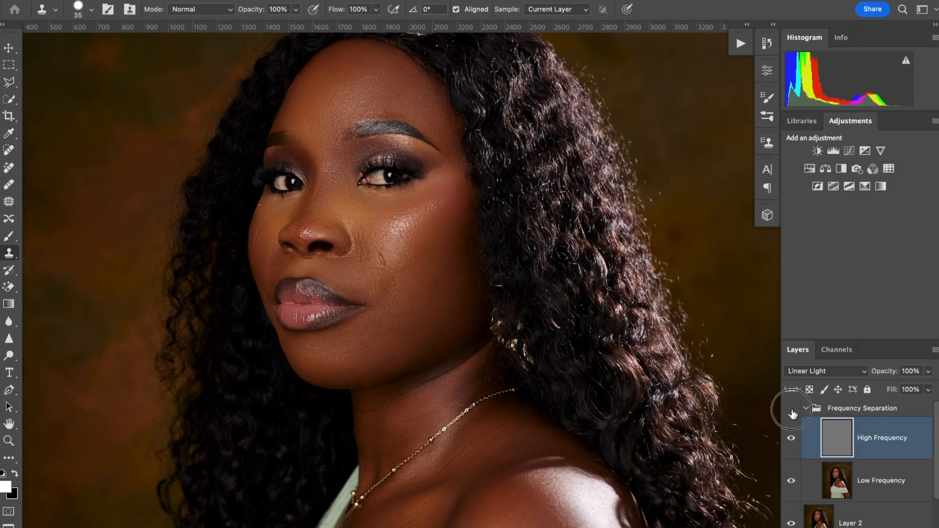
{"action": "left_click", "coordinate": [792, 410]}
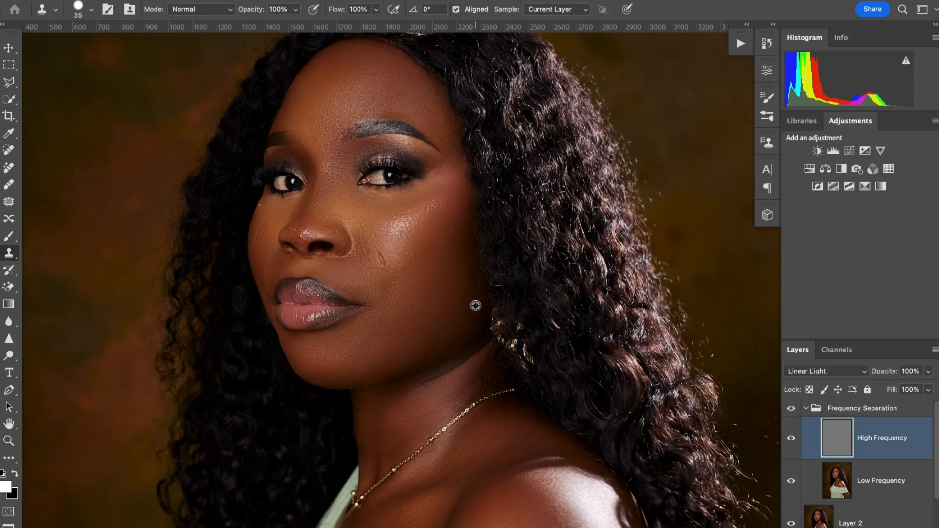
Smooth the chest tones above the neckline on the Low Frequency layer with the Mixer Brush at about size 250 to 300.
{"action": "scroll", "coordinate": [475, 306], "scroll_direction": "down", "scroll_amount": 2}
{"action": "scroll", "coordinate": [475, 306], "scroll_direction": "down", "scroll_amount": 2}
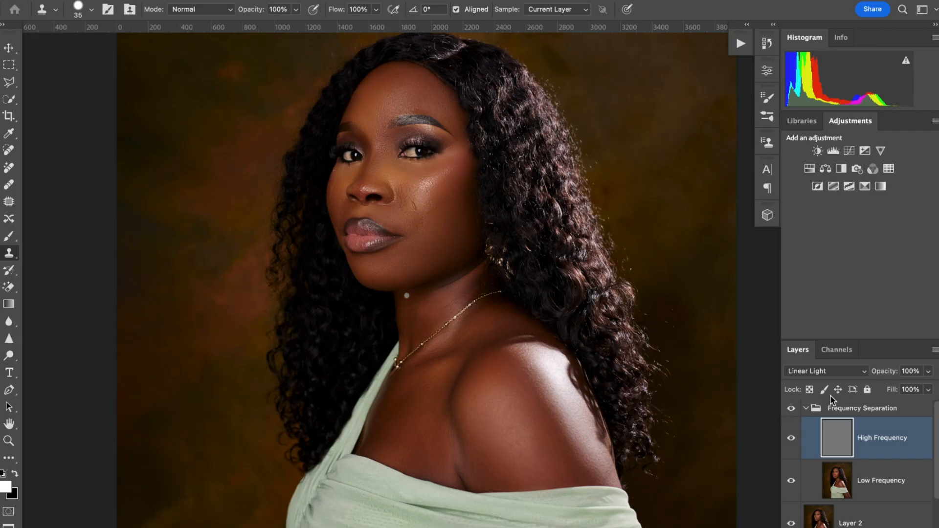
{"action": "left_click", "coordinate": [903, 496]}
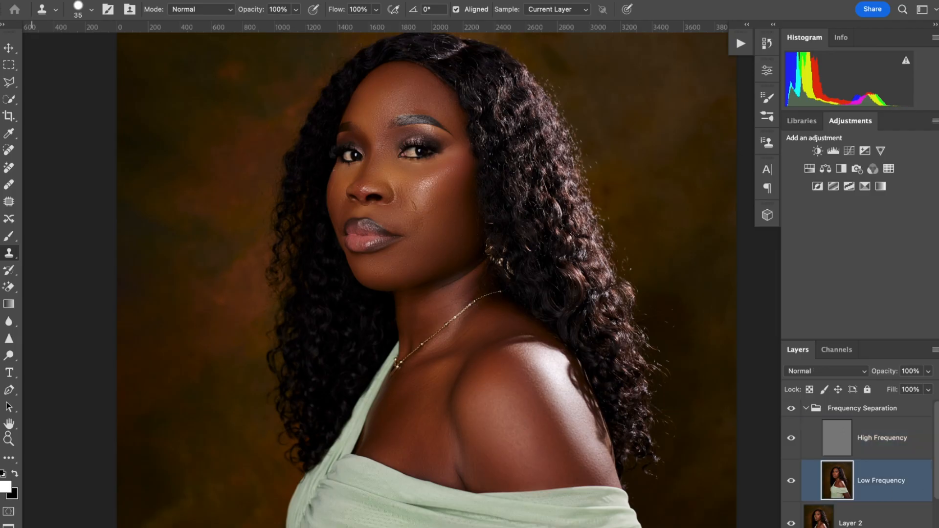
{"action": "left_click", "coordinate": [9, 458]}
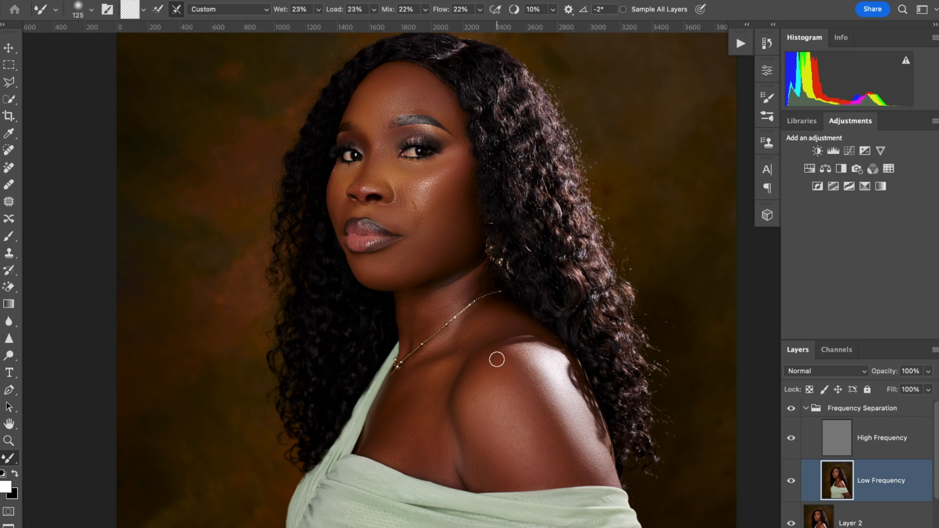
{"action": "key", "text": "bracketleft"}
{"action": "key", "text": "ctrl+minus"}
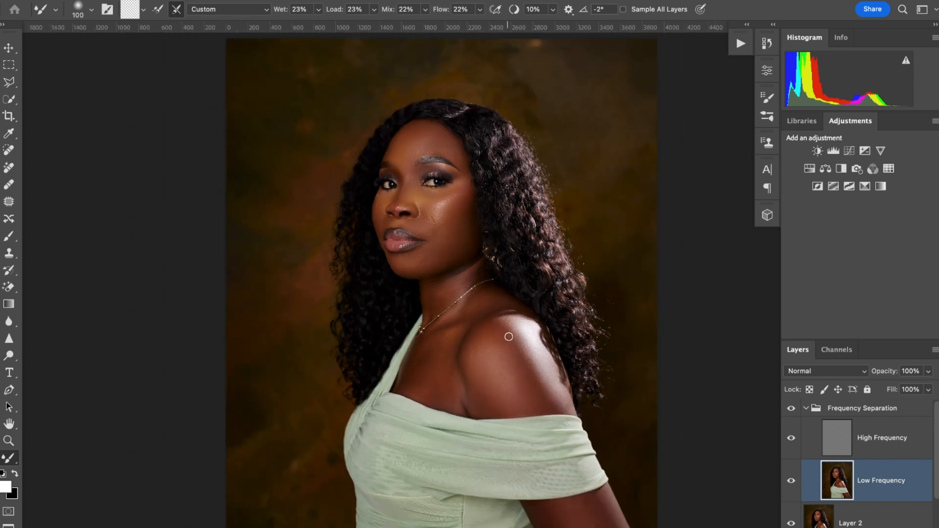
{"action": "key", "text": "bracketright"}
{"action": "key", "text": "bracketright"}
{"action": "key", "text": "bracketright"}
{"action": "key", "text": "bracketright"}
{"action": "key", "text": "bracketright"}
{"action": "key", "text": "bracketleft"}
{"action": "key", "text": "bracketleft"}
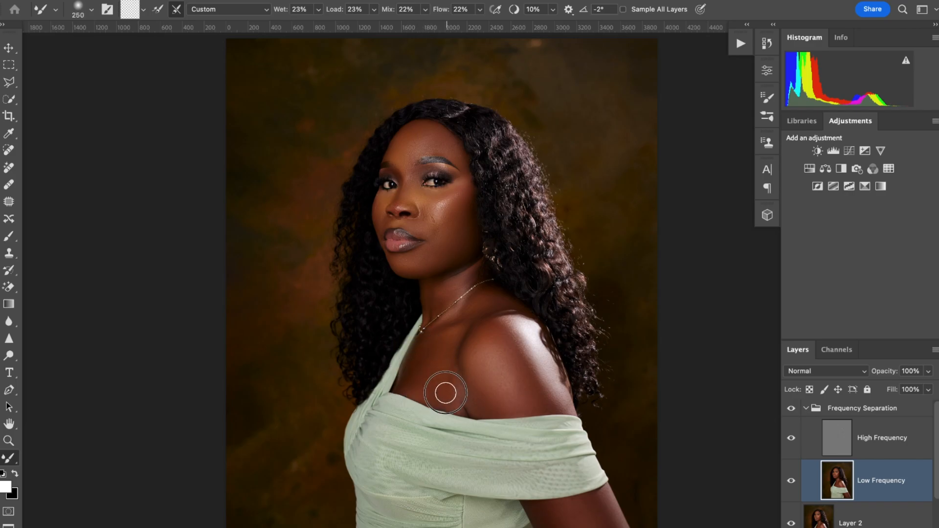
{"action": "key", "text": "bracketright"}
{"action": "left_click_drag", "start_coordinate": [430, 394], "coordinate": [449, 368]}
Smooth the shoulder and upper arm tones on the Low Frequency layer with the Mixer Brush at about size 250 to 400.
{"action": "key", "text": "bracketleft"}
{"action": "key", "text": "bracketleft"}
{"action": "key", "text": "bracketright"}
{"action": "key", "text": "bracketright"}
{"action": "key", "text": "bracketright"}
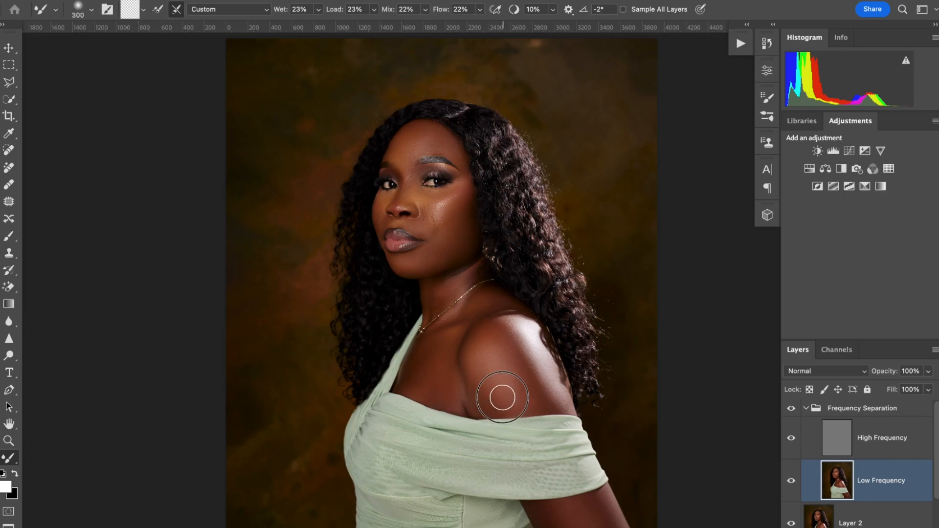
{"action": "key", "text": "bracketleft"}
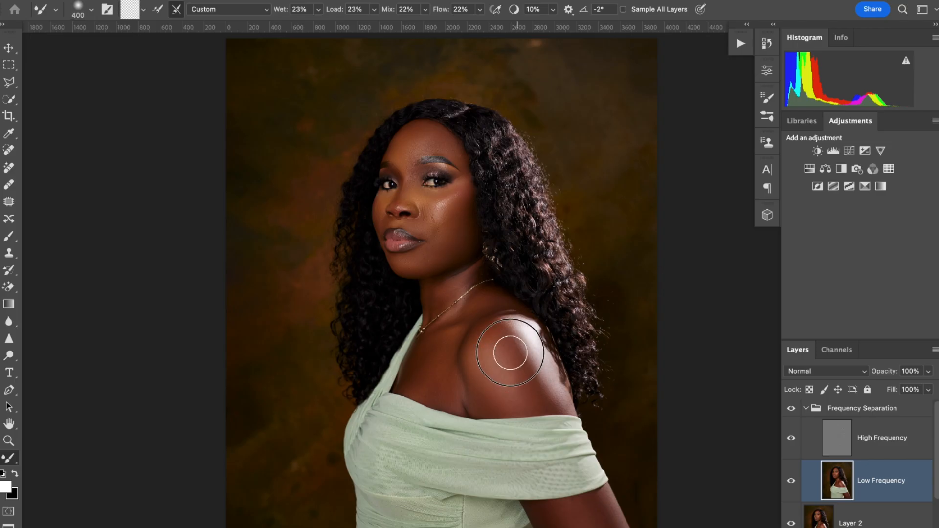
{"action": "key", "text": "bracketright"}
{"action": "key", "text": "bracketleft"}
{"action": "key", "text": "bracketleft"}
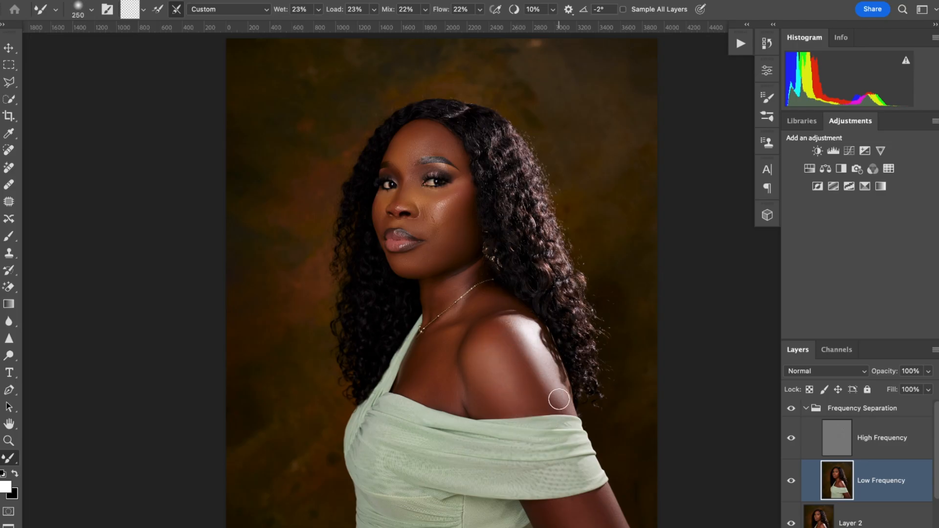
Blend the tones along the outer edge of the upper arm with the Mixer Brush, varying the brush size to fit.
{"action": "key", "text": "bracketright"}
{"action": "key", "text": "bracketleft"}
{"action": "key", "text": "bracketleft"}
{"action": "key", "text": "bracketright"}
{"action": "key", "text": "bracketleft"}
{"action": "key", "text": "bracketleft"}
{"action": "key", "text": "bracketright"}
{"action": "key", "text": "bracketright"}
{"action": "key", "text": "bracketright"}
{"action": "key", "text": "bracketright"}
{"action": "key", "text": "bracketleft"}
{"action": "key", "text": "bracketleft"}
{"action": "key", "text": "bracketright"}
{"action": "key", "text": "bracketleft"}
{"action": "key", "text": "bracketleft"}
{"action": "key", "text": "bracketleft"}
{"action": "key", "text": "bracketright"}
{"action": "key", "text": "bracketright"}
{"action": "key", "text": "bracketright"}
Smooth the skin tones on the side of the cheek next to the hair with the Mixer Brush, adjusting its size.
{"action": "mouse_move", "coordinate": [467, 220]}
{"action": "left_mouse_down"}
{"action": "mouse_move", "coordinate": [464, 211]}
{"action": "mouse_move", "coordinate": [459, 224]}
{"action": "left_mouse_up"}
{"action": "key", "text": "bracketleft"}
{"action": "key", "text": "bracketleft"}
{"action": "key", "text": "bracketleft"}
{"action": "key", "text": "bracketleft"}
{"action": "key", "text": "bracketleft"}
{"action": "key", "text": "bracketright"}
{"action": "key", "text": "bracketright"}
{"action": "key", "text": "bracketright"}
{"action": "key", "text": "bracketright"}
{"action": "key", "text": "bracketright"}
{"action": "key", "text": "bracketleft"}
{"action": "key", "text": "bracketleft"}
{"action": "key", "text": "bracketleft"}
{"action": "key", "text": "bracketright"}
{"action": "key", "text": "bracketright"}
{"action": "key", "text": "bracketright"}
{"action": "key", "text": "bracketleft"}
{"action": "key", "text": "bracketright"}
{"action": "key", "text": "bracketright"}
{"action": "key", "text": "bracketright"}
{"action": "key", "text": "bracketleft"}
{"action": "key", "text": "bracketleft"}
{"action": "key", "text": "bracketright"}
{"action": "key", "text": "bracketright"}
{"action": "key", "text": "bracketright"}
{"action": "key", "text": "bracketright"}
{"action": "mouse_move", "coordinate": [460, 205]}
{"action": "left_mouse_down"}
{"action": "mouse_move", "coordinate": [442, 218]}
{"action": "mouse_move", "coordinate": [466, 213]}
{"action": "mouse_move", "coordinate": [461, 233]}
{"action": "left_mouse_up"}
{"action": "key", "text": "bracketleft"}
{"action": "key", "text": "bracketleft"}
{"action": "key", "text": "bracketright"}
Blend the skin tones on the neck and around the collarbone with short Mixer Brush strokes.
{"action": "mouse_move", "coordinate": [440, 299]}
{"action": "left_mouse_down"}
{"action": "mouse_move", "coordinate": [478, 272]}
{"action": "mouse_move", "coordinate": [456, 287]}
{"action": "mouse_move", "coordinate": [474, 275]}
{"action": "mouse_move", "coordinate": [429, 286]}
{"action": "left_mouse_up"}
{"action": "key", "text": "bracketleft"}
{"action": "key", "text": "bracketleft"}
{"action": "key", "text": "bracketright"}
{"action": "key", "text": "bracketleft"}
{"action": "key", "text": "bracketleft"}
{"action": "key", "text": "bracketright"}
{"action": "key", "text": "bracketleft"}
{"action": "key", "text": "bracketright"}
{"action": "key", "text": "bracketright"}
{"action": "left_click_drag", "start_coordinate": [491, 298], "coordinate": [499, 297]}
{"action": "left_click_drag", "start_coordinate": [504, 294], "coordinate": [484, 305]}
{"action": "key", "text": "bracketright"}
{"action": "mouse_move", "coordinate": [464, 300]}
{"action": "left_mouse_down"}
{"action": "mouse_move", "coordinate": [474, 310]}
{"action": "mouse_move", "coordinate": [472, 299]}
{"action": "mouse_move", "coordinate": [449, 319]}
{"action": "left_mouse_up"}
Even out the remaining upper arm tones above the dress sleeve with the Mixer Brush at about size 200 to 300.
{"action": "key", "text": "bracketleft"}
{"action": "key", "text": "bracketleft"}
{"action": "key", "text": "bracketright"}
{"action": "key", "text": "bracketright"}
{"action": "key", "text": "bracketright"}
{"action": "key", "text": "bracketright"}
{"action": "key", "text": "bracketright"}
{"action": "key", "text": "bracketright"}
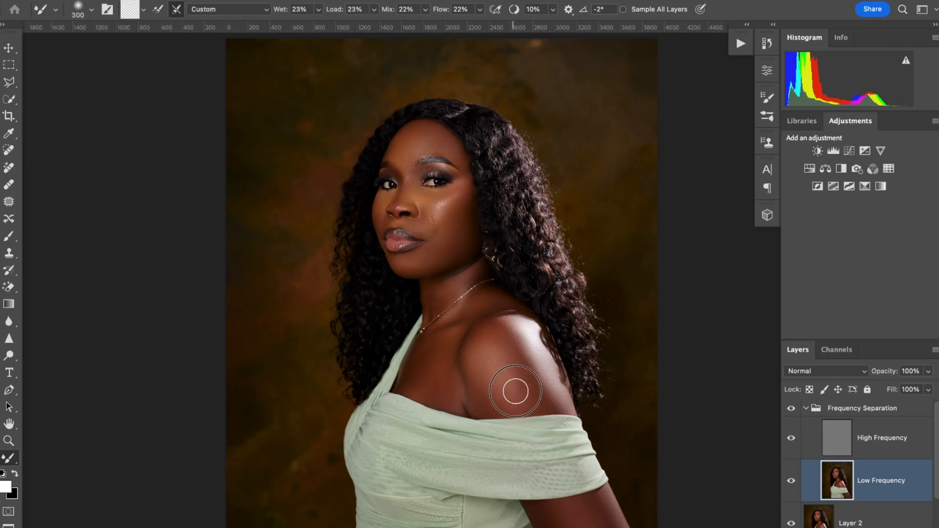
{"action": "key", "text": "bracketleft"}
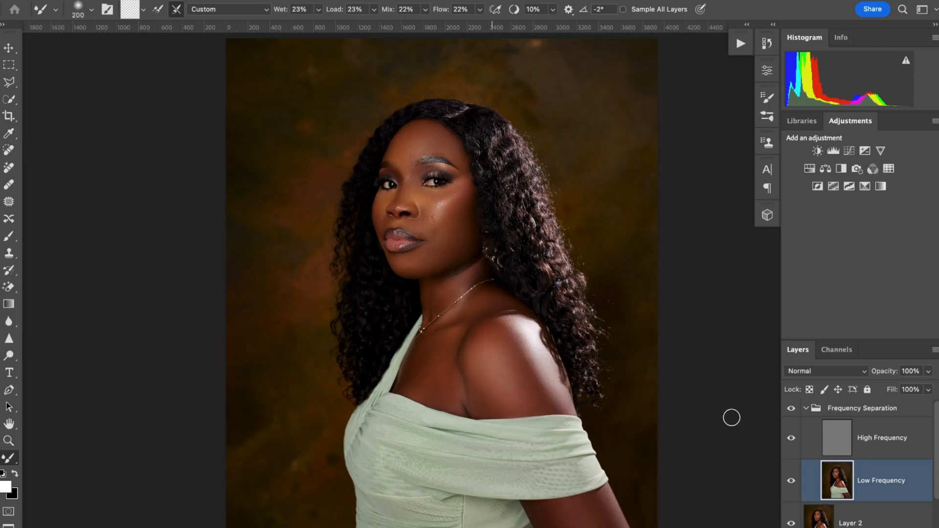
Add a Black & White adjustment layer above the collapsed Frequency Separation group with Reds and Yellows at 300, and invert its mask.
{"action": "left_click", "coordinate": [806, 409]}
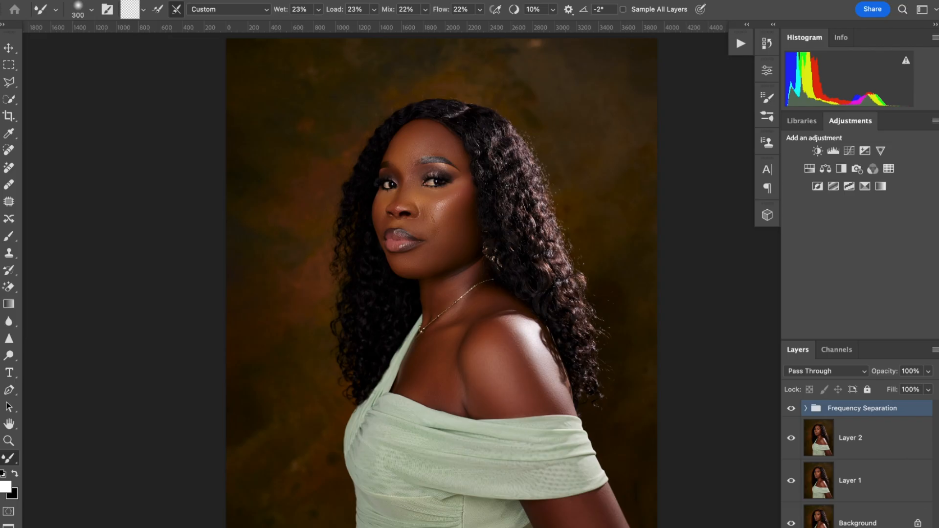
{"action": "left_click", "coordinate": [861, 527]}
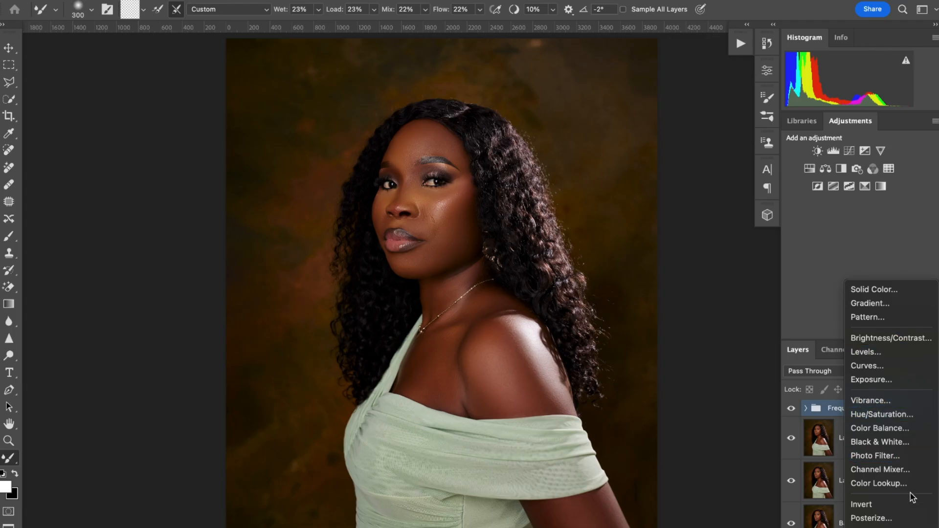
{"action": "left_click", "coordinate": [894, 442]}
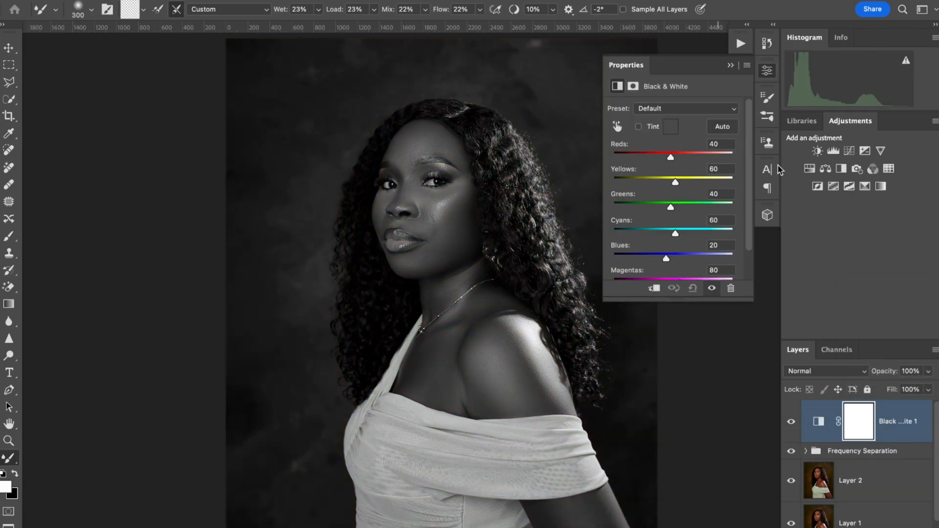
{"action": "left_click_drag", "start_coordinate": [670, 156], "coordinate": [782, 163]}
{"action": "left_click_drag", "start_coordinate": [675, 182], "coordinate": [790, 186]}
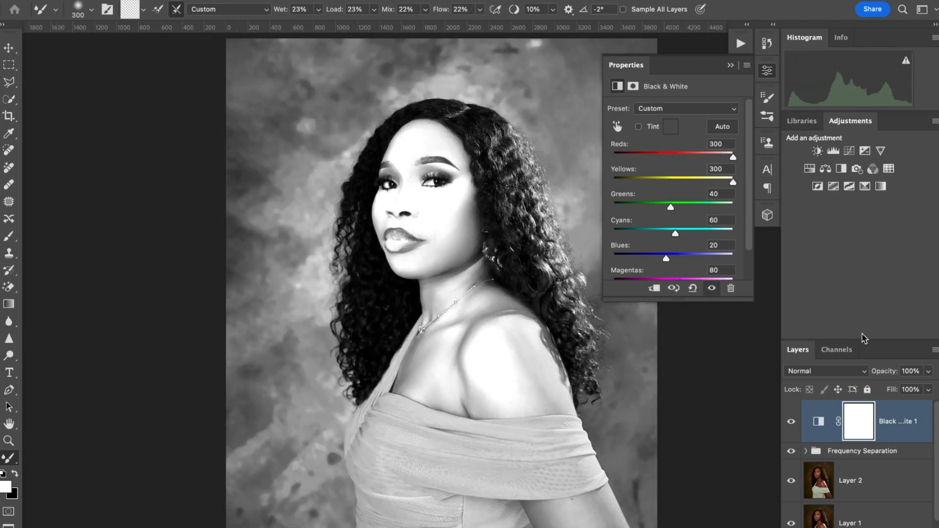
{"action": "key", "text": "ctrl+i"}
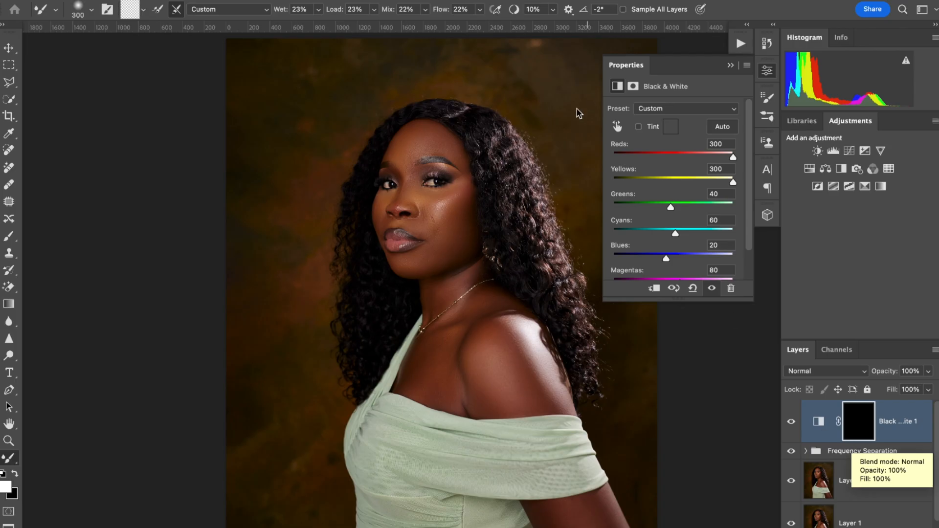
Paint white on the Black & White mask over the whites of both eyes with a small soft Brush at 50% opacity and 40% flow.
{"action": "left_click", "coordinate": [9, 236]}
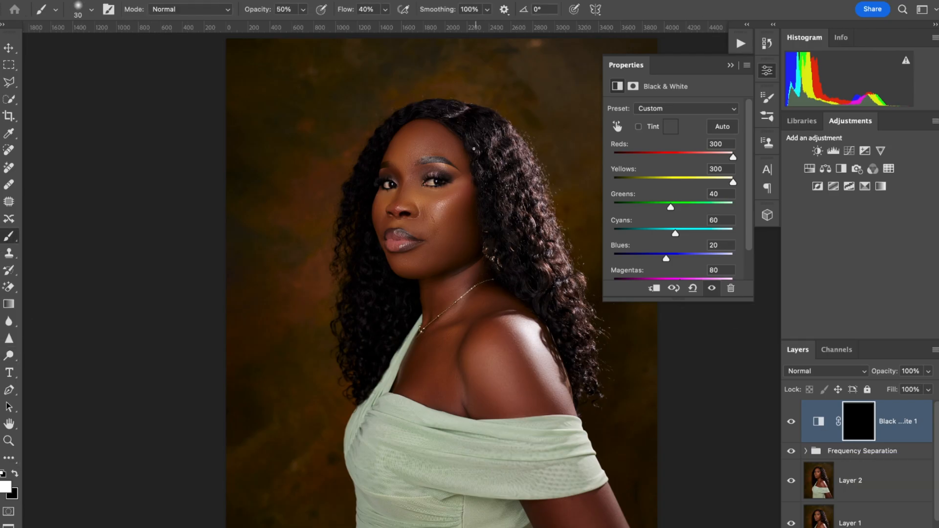
{"action": "left_click", "coordinate": [730, 65]}
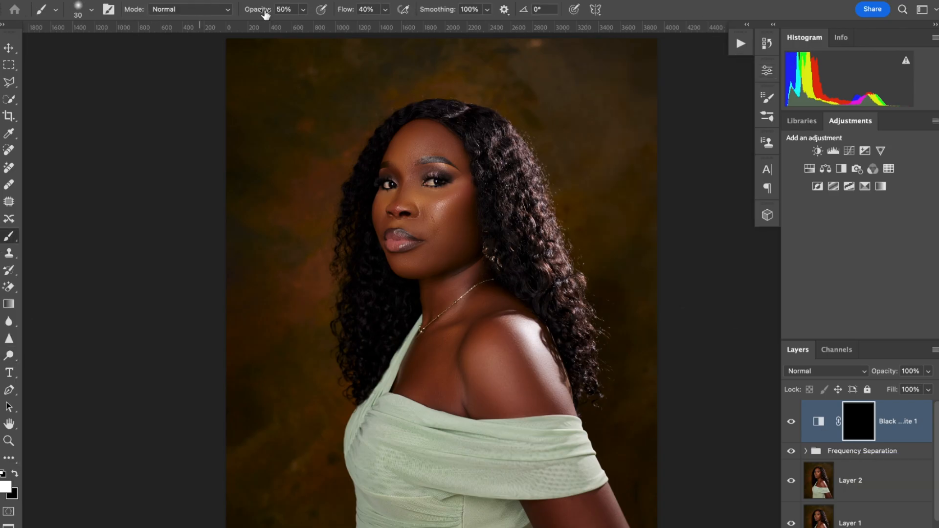
{"action": "left_click", "coordinate": [407, 18]}
{"action": "scroll", "coordinate": [431, 172], "scroll_direction": "up", "scroll_amount": 5}
{"action": "scroll", "coordinate": [431, 172], "scroll_direction": "down", "scroll_amount": 2}
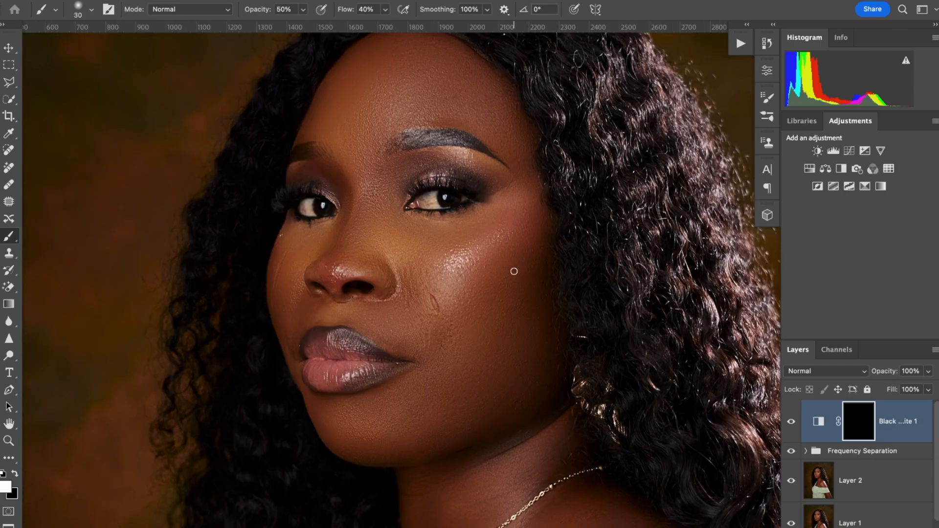
{"action": "key", "text": "bracketright"}
{"action": "key", "text": "bracketright"}
{"action": "key", "text": "bracketright"}
{"action": "left_click_drag", "start_coordinate": [305, 209], "coordinate": [310, 206]}
{"action": "key", "text": "bracketleft"}
{"action": "key", "text": "bracketleft"}
{"action": "key", "text": "bracketleft"}
{"action": "key", "text": "bracketright"}
{"action": "key", "text": "bracketright"}
{"action": "key", "text": "bracketright"}
{"action": "key", "text": "bracketright"}
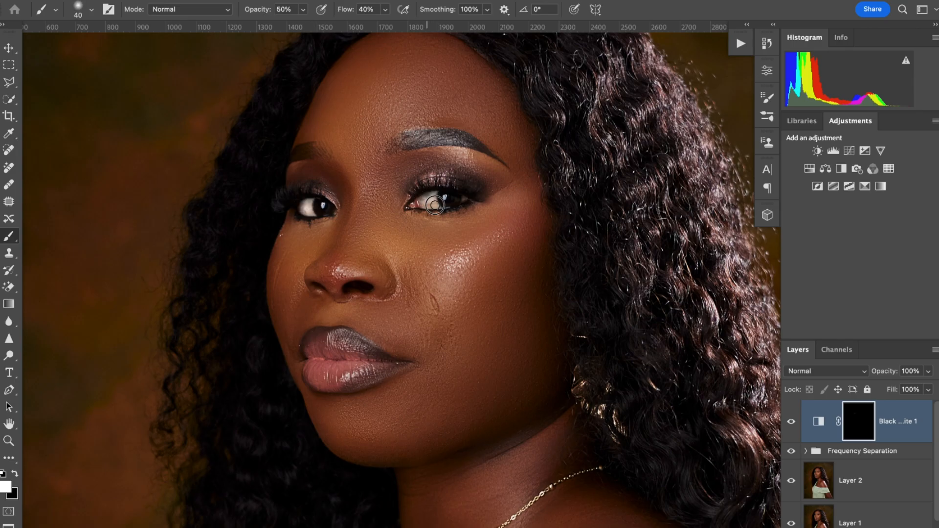
{"action": "key", "text": "bracketleft"}
{"action": "key", "text": "bracketleft"}
{"action": "key", "text": "bracketleft"}
Lower the Black & White adjustment layer's opacity to around half.
{"action": "scroll", "coordinate": [551, 244], "scroll_direction": "down", "scroll_amount": 3}
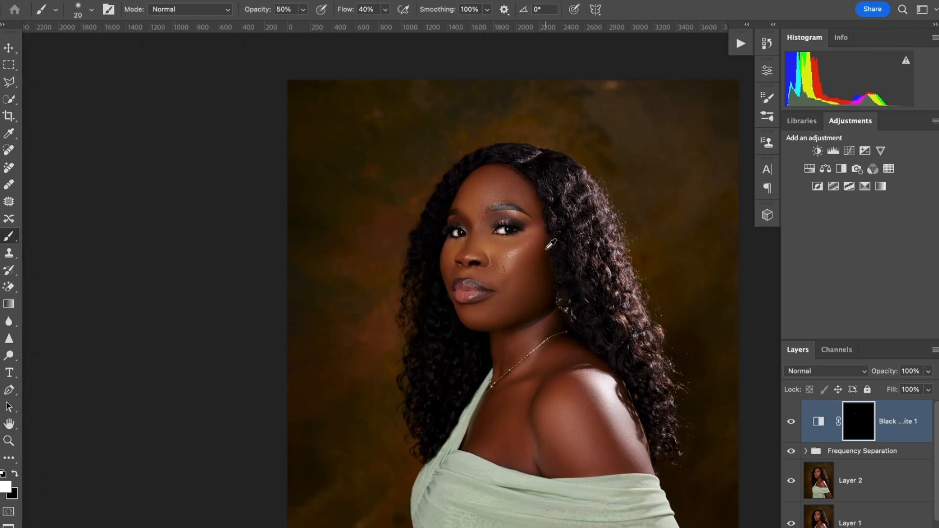
{"action": "scroll", "coordinate": [551, 244], "scroll_direction": "down", "scroll_amount": 2}
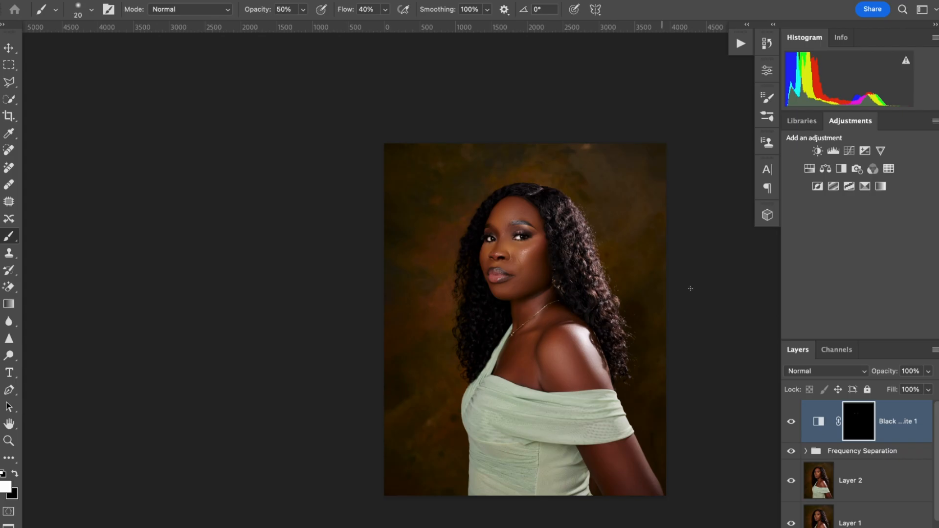
{"action": "left_click", "coordinate": [929, 372]}
{"action": "left_click_drag", "start_coordinate": [931, 387], "coordinate": [902, 390]}
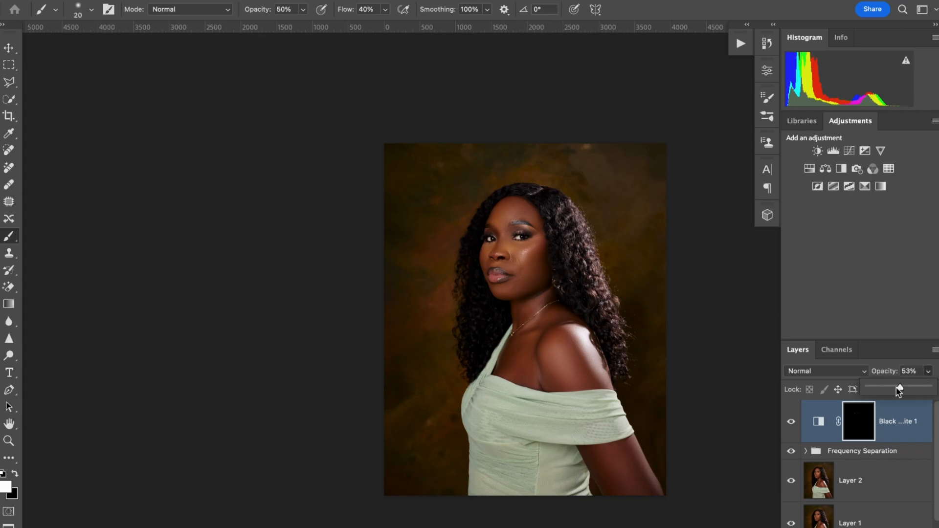
{"action": "left_click_drag", "start_coordinate": [894, 390], "coordinate": [893, 390]}
Add a Color Balance adjustment layer with the midtones at -7 on Yellow-Blue and +2 on Cyan-Red.
{"action": "left_click", "coordinate": [859, 527]}
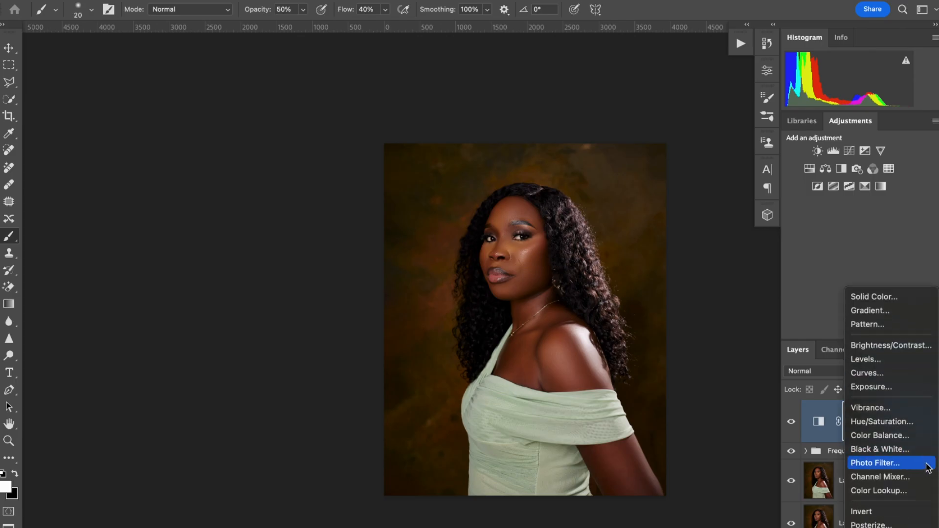
{"action": "left_click", "coordinate": [881, 435]}
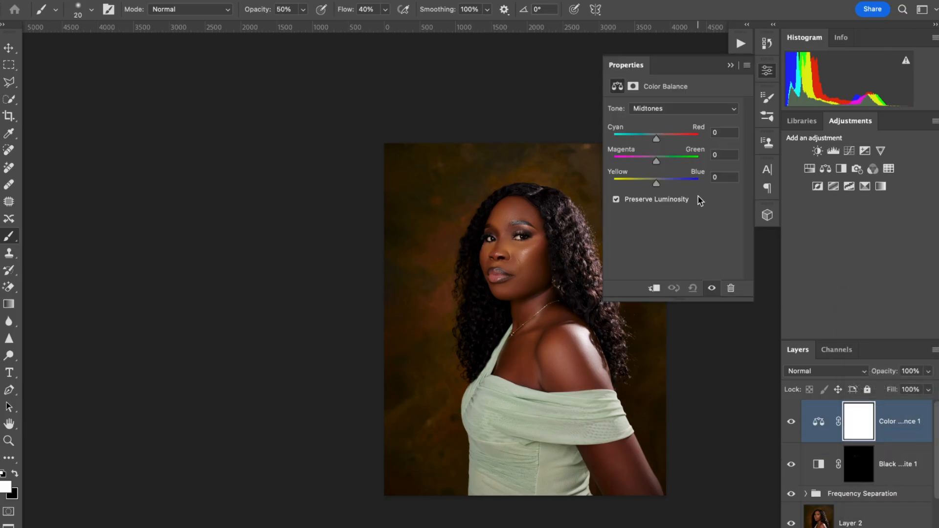
{"action": "left_click", "coordinate": [677, 111]}
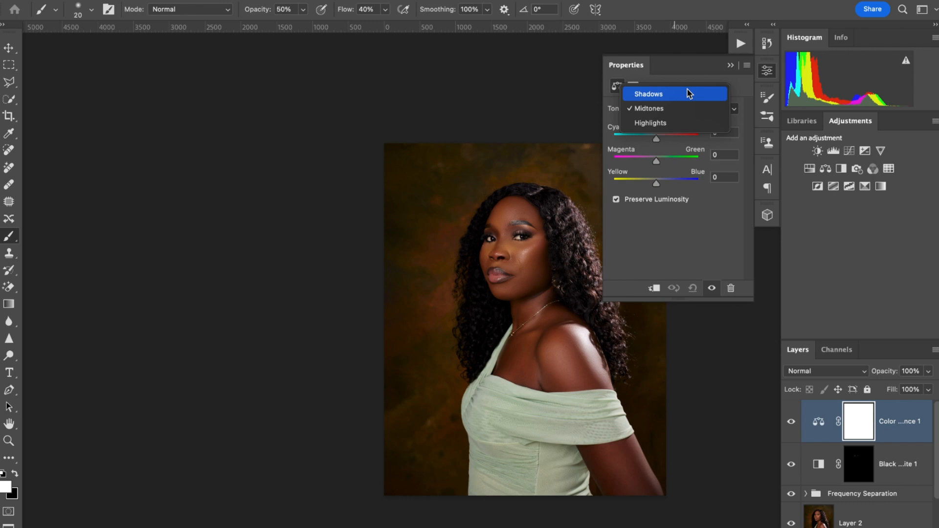
{"action": "left_click", "coordinate": [657, 109]}
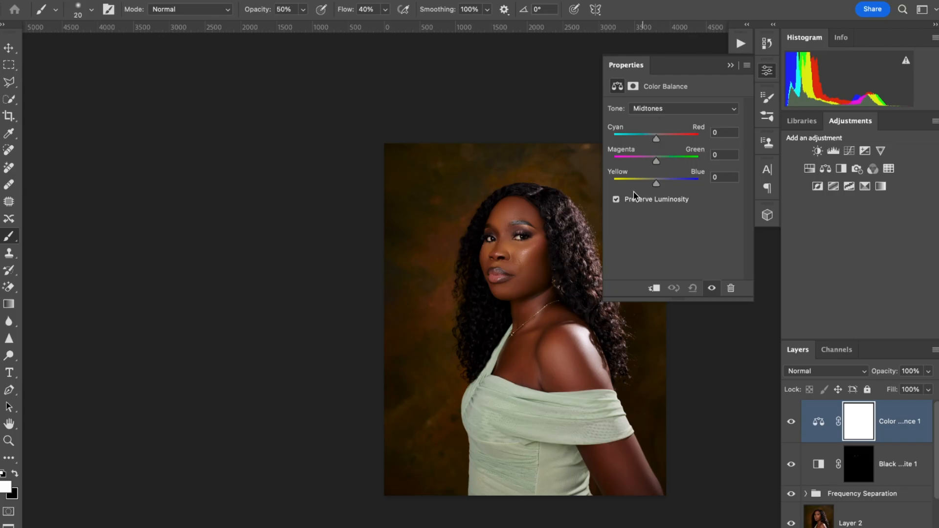
{"action": "left_click_drag", "start_coordinate": [655, 182], "coordinate": [653, 185]}
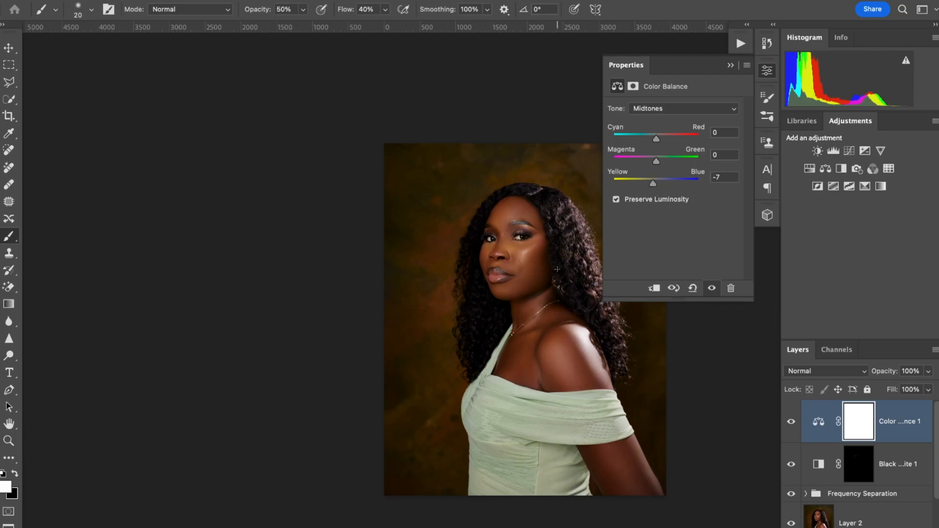
{"action": "scroll", "coordinate": [557, 270], "scroll_direction": "right", "scroll_amount": 4}
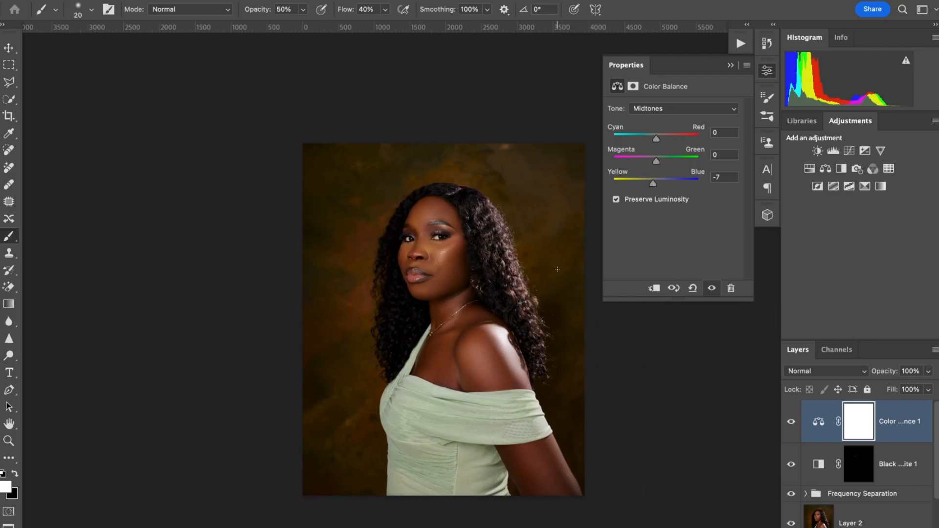
{"action": "left_click", "coordinate": [658, 142]}
{"action": "left_click_drag", "start_coordinate": [658, 141], "coordinate": [658, 141]}
{"action": "left_click", "coordinate": [658, 141]}
{"action": "left_click_drag", "start_coordinate": [659, 142], "coordinate": [658, 140]}
Add a Curves adjustment layer and move the RGB black point to input 4 and the white point to input 235.
{"action": "left_click", "coordinate": [854, 527]}
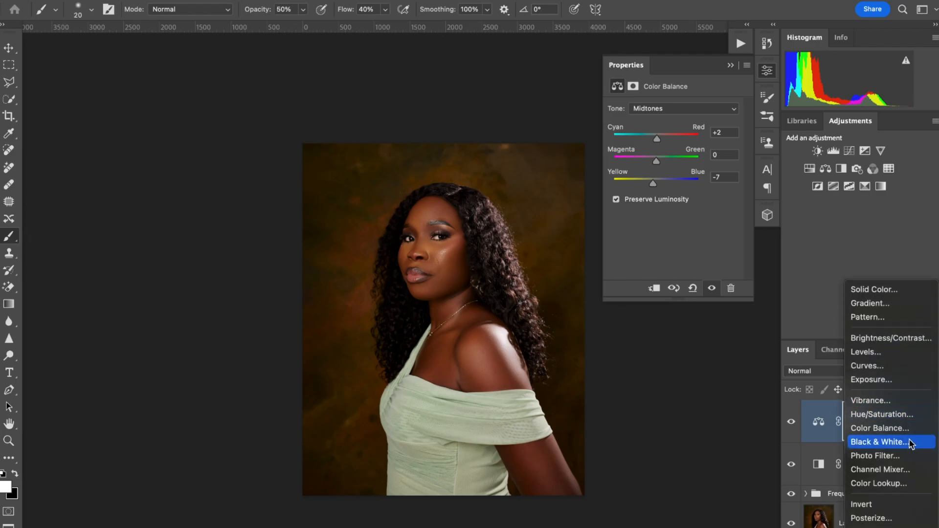
{"action": "left_click", "coordinate": [870, 366]}
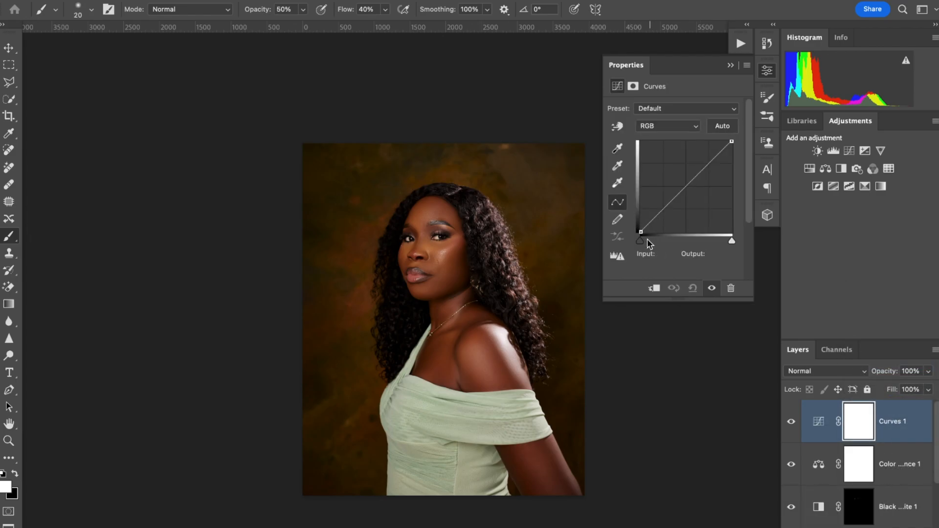
{"action": "left_click_drag", "start_coordinate": [640, 233], "coordinate": [641, 232]}
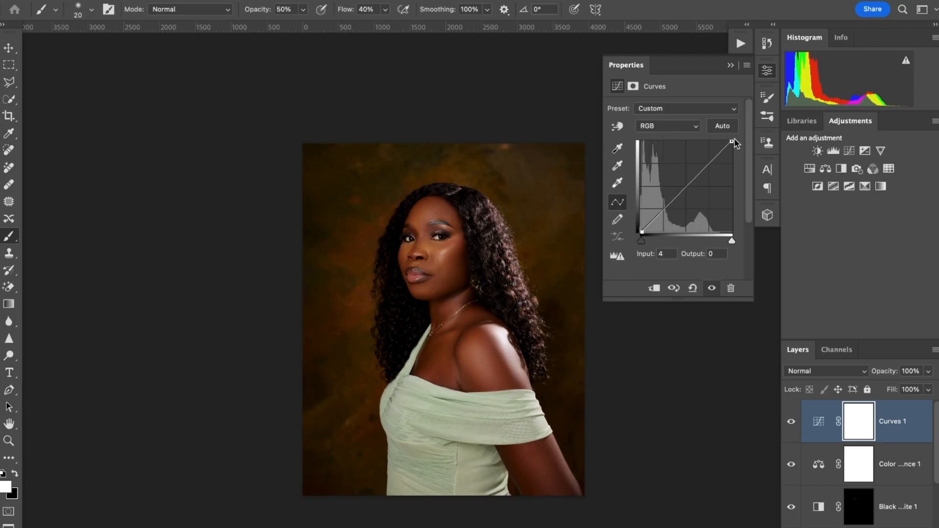
{"action": "left_click_drag", "start_coordinate": [731, 141], "coordinate": [725, 135]}
{"action": "scroll", "coordinate": [503, 324], "scroll_direction": "down", "scroll_amount": 1}
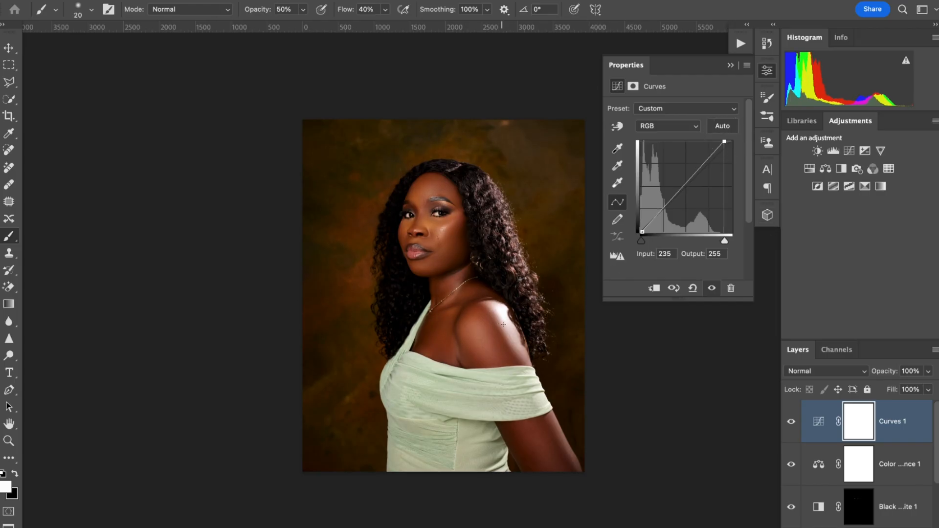
{"action": "scroll", "coordinate": [504, 325], "scroll_direction": "right", "scroll_amount": 3}
{"action": "scroll", "coordinate": [494, 324], "scroll_direction": "down", "scroll_amount": 1}
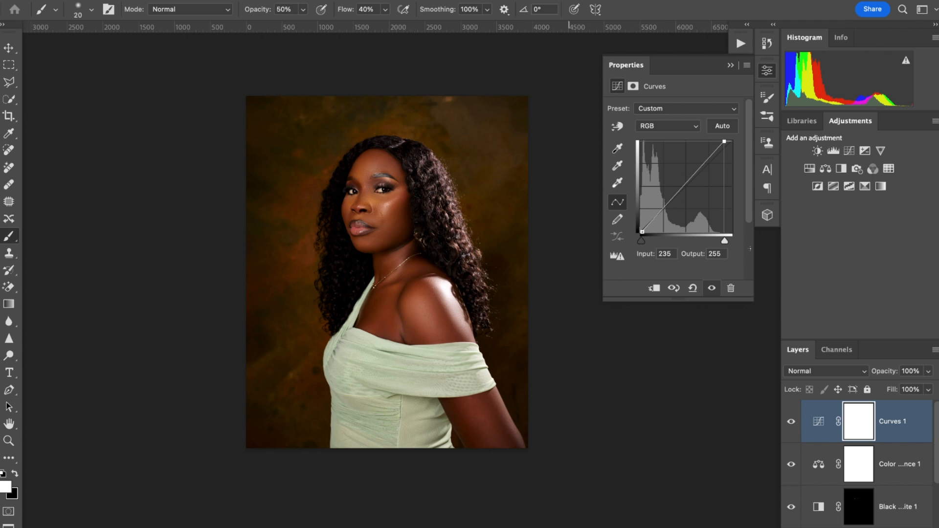
Add a Photo Filter adjustment layer using Cooling Filter (82) and lower the layer's opacity to 21%.
{"action": "left_click", "coordinate": [858, 170]}
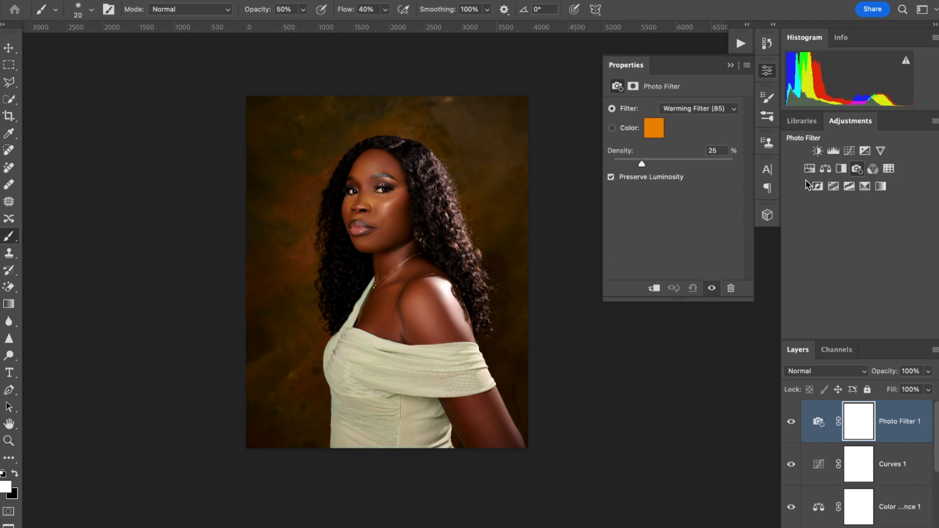
{"action": "left_click", "coordinate": [708, 110]}
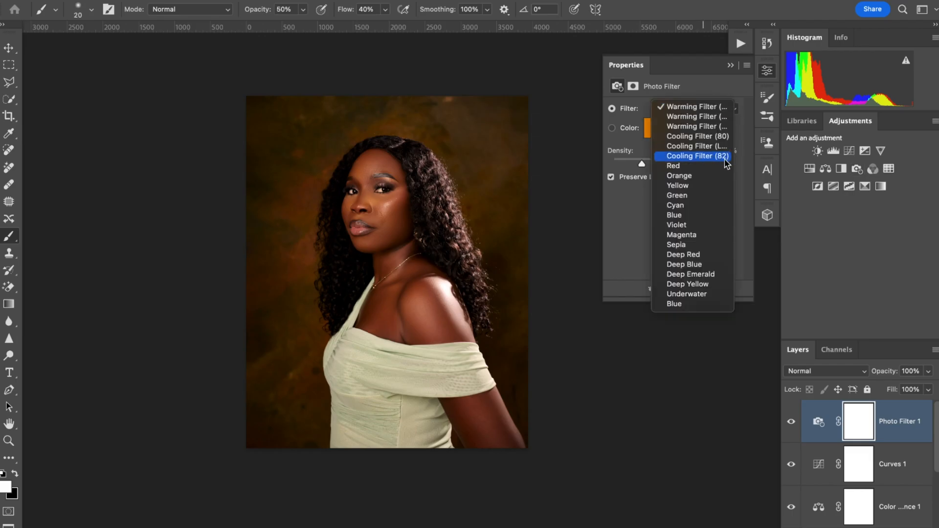
{"action": "left_click", "coordinate": [709, 156]}
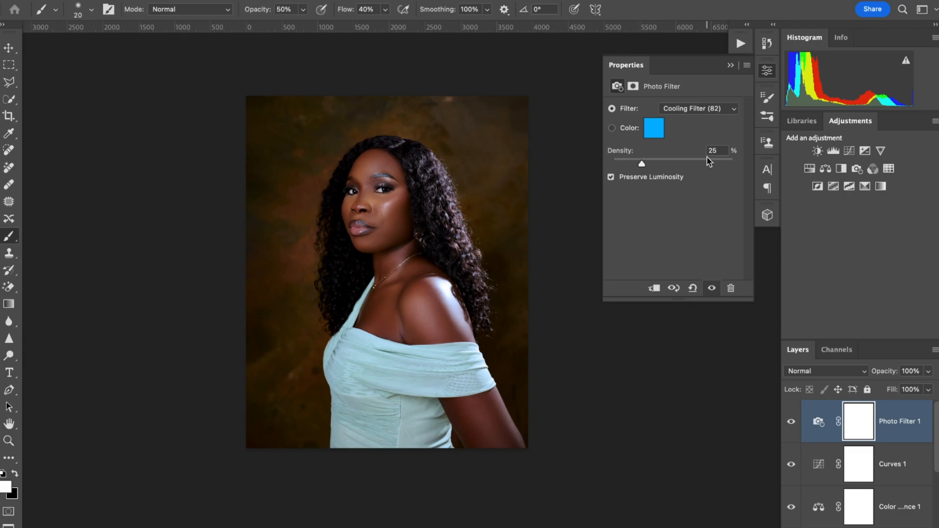
{"action": "left_click", "coordinate": [930, 373]}
{"action": "left_click_drag", "start_coordinate": [889, 389], "coordinate": [884, 387]}
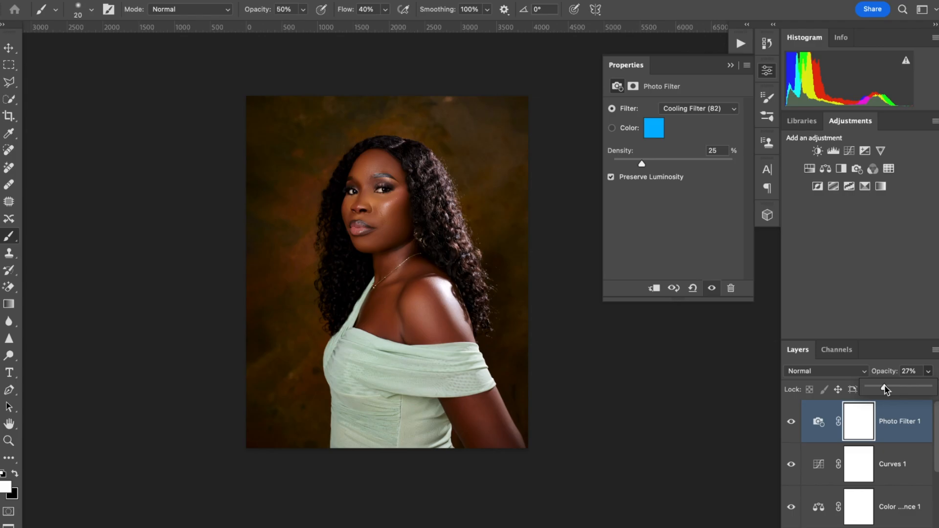
{"action": "left_click_drag", "start_coordinate": [886, 390], "coordinate": [882, 391]}
Compare the portrait with the Photo Filter layer hidden and shown.
{"action": "scroll", "coordinate": [377, 272], "scroll_direction": "right", "scroll_amount": 1}
{"action": "left_click", "coordinate": [791, 422]}
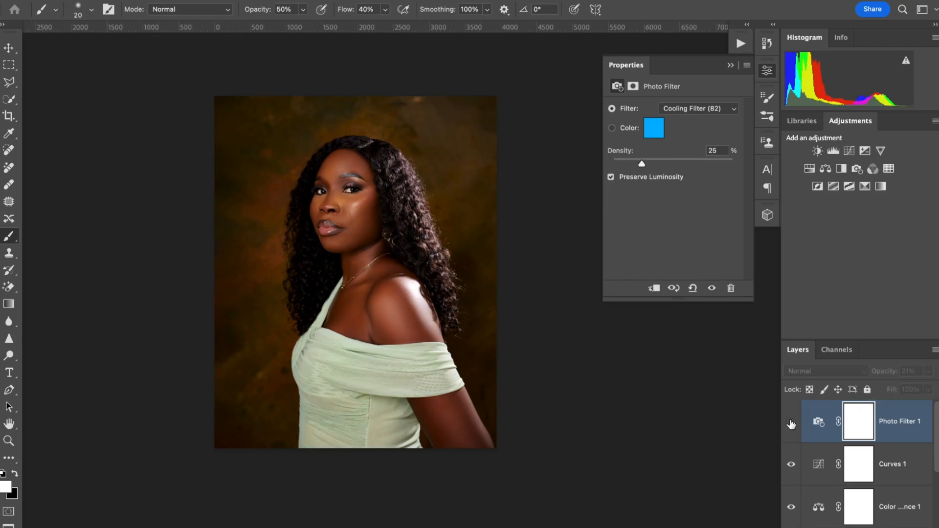
{"action": "scroll", "coordinate": [473, 351], "scroll_direction": "up", "scroll_amount": 3}
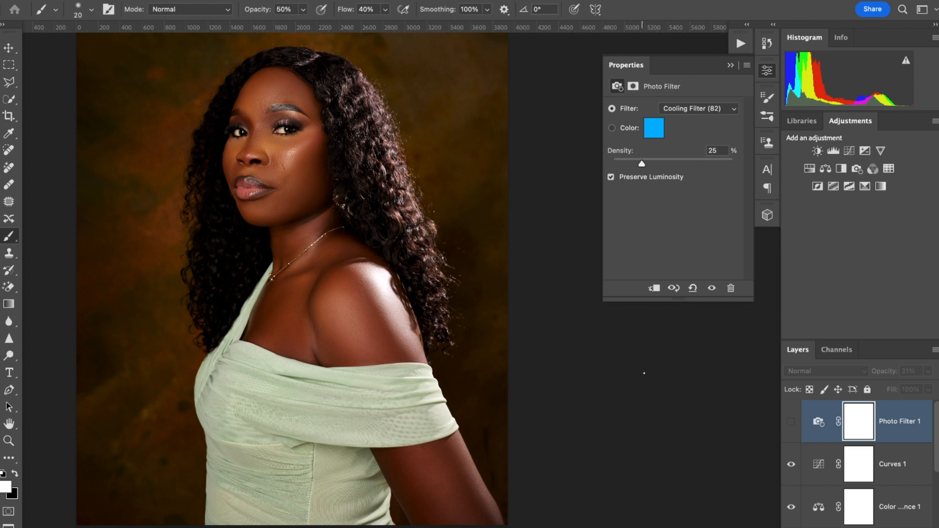
{"action": "left_click", "coordinate": [791, 421]}
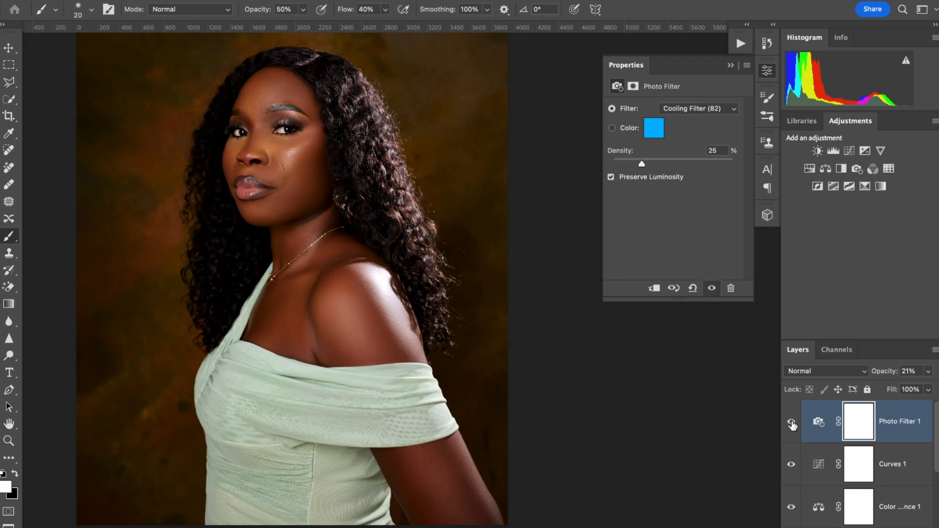
Recheck the cooling filter's effect on the portrait and group all the layers above the Background layer.
{"action": "left_click", "coordinate": [791, 422]}
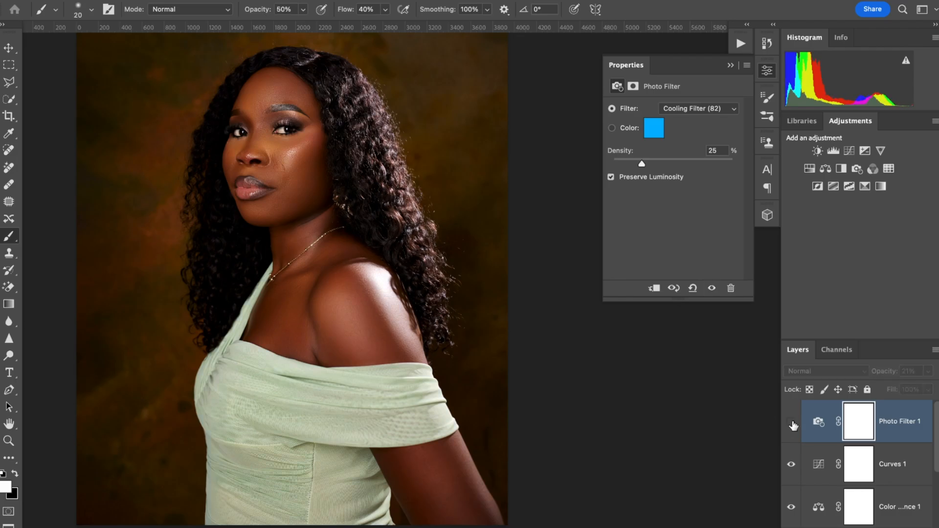
{"action": "left_click", "coordinate": [791, 422]}
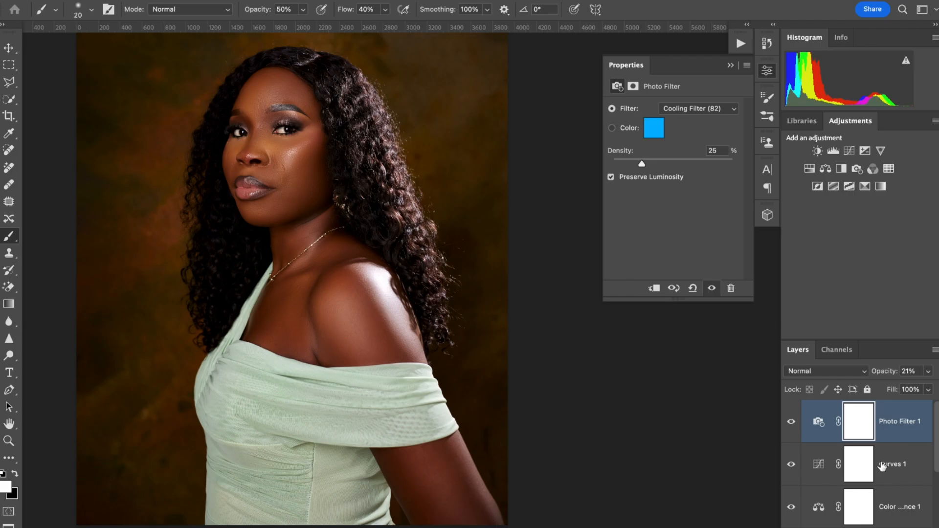
{"action": "scroll", "coordinate": [889, 470], "scroll_direction": "down", "scroll_amount": 3}
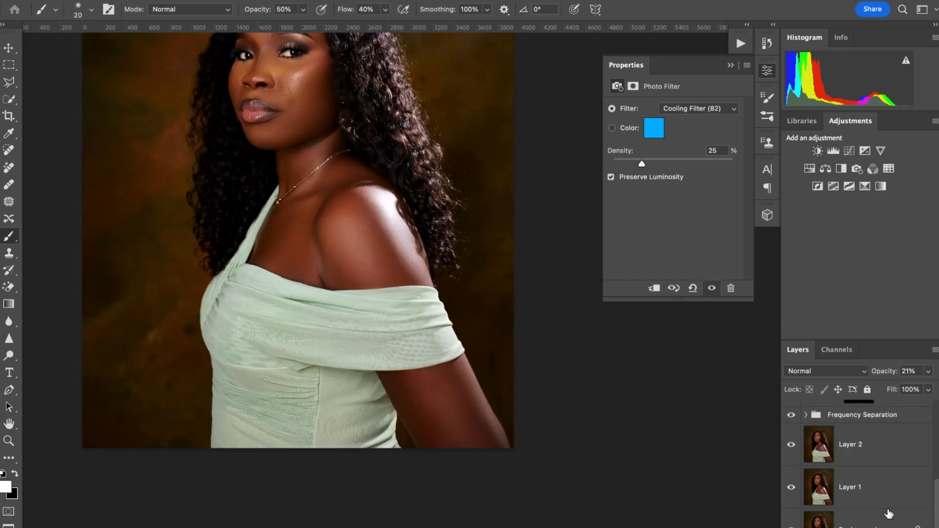
{"action": "left_click", "coordinate": [881, 497], "text": "shift"}
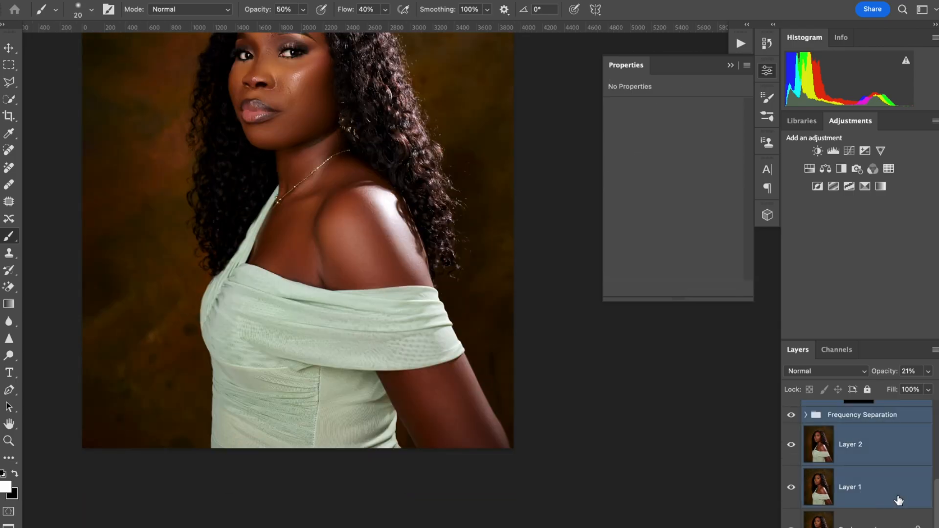
{"action": "key", "text": "ctrl+g"}
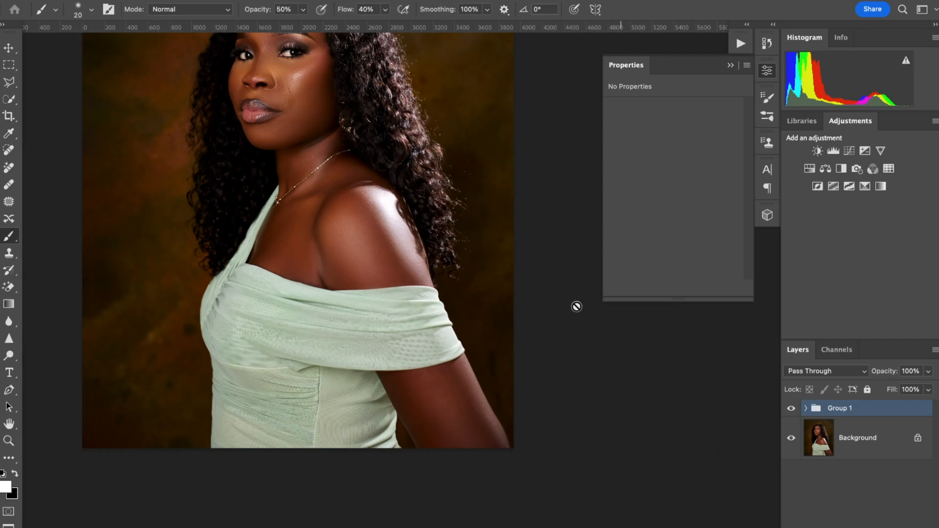
Compare the whole portrait before and after retouching by hiding and showing Group 1.
{"action": "scroll", "coordinate": [425, 208], "scroll_direction": "down", "scroll_amount": 3}
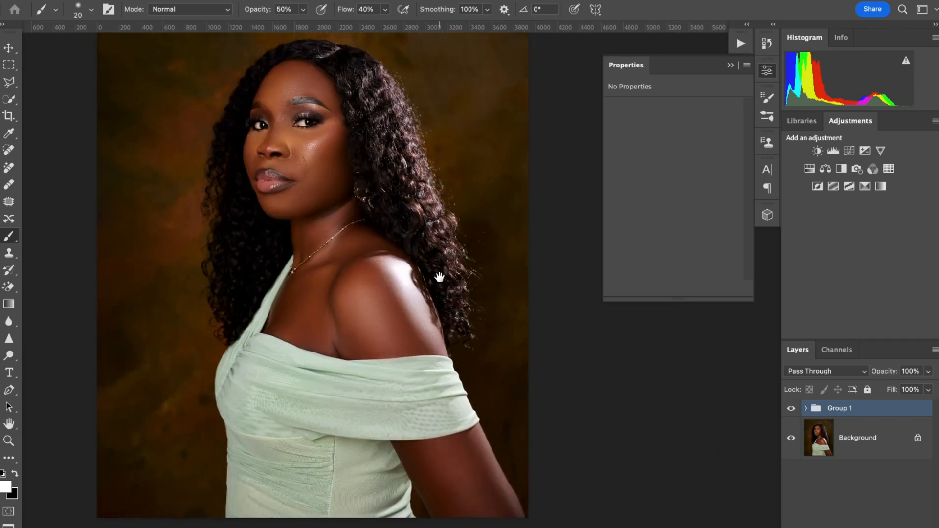
{"action": "left_click", "coordinate": [791, 409]}
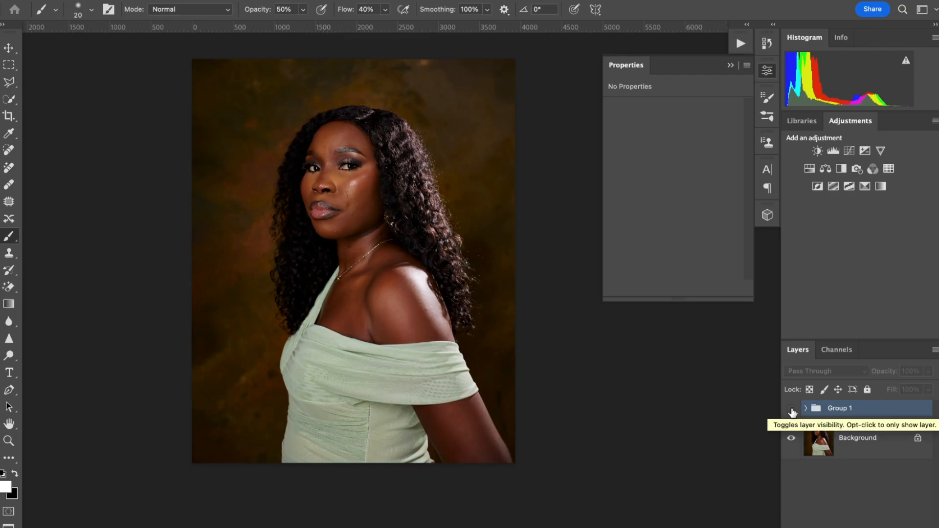
{"action": "left_click", "coordinate": [791, 409]}
{"action": "left_click", "coordinate": [792, 409]}
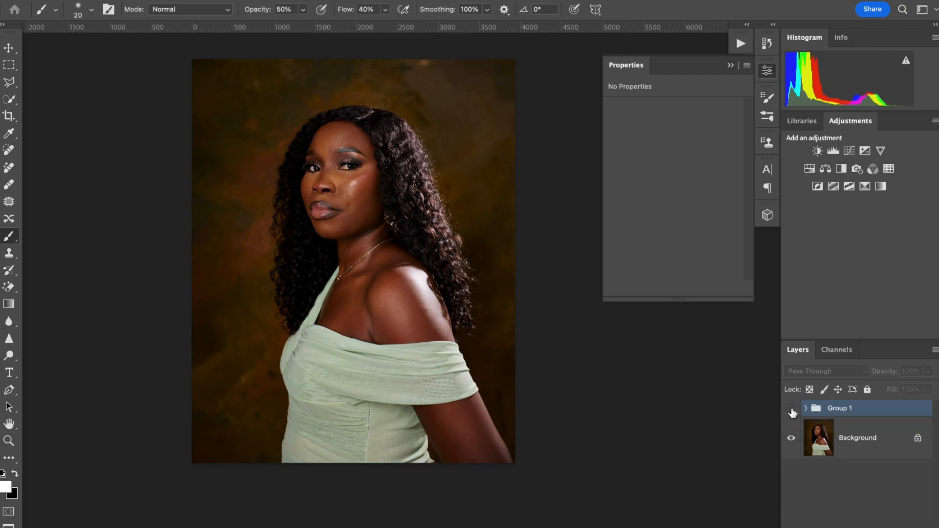
{"action": "left_click", "coordinate": [792, 409]}
{"action": "left_click", "coordinate": [791, 409]}
{"action": "left_click", "coordinate": [791, 409]}
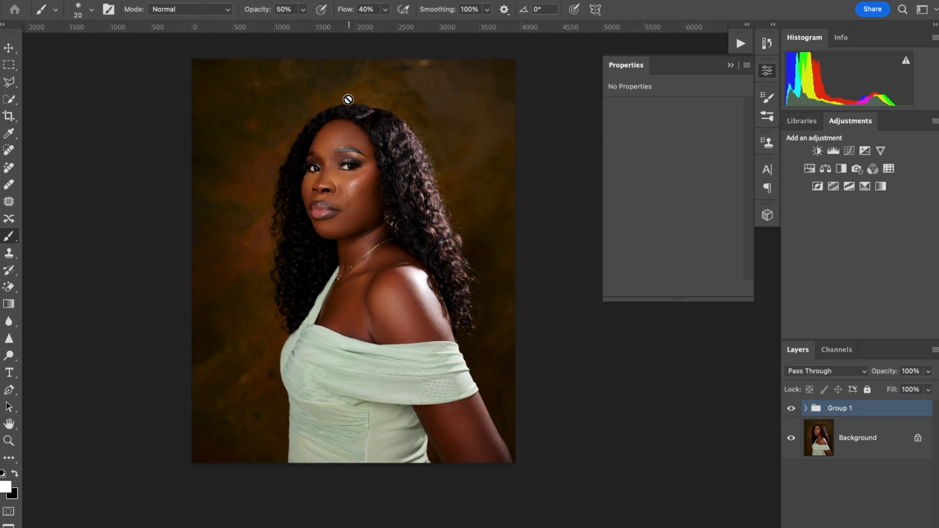
Compare the face and hair close up with the retouching group hidden and shown.
{"action": "scroll", "coordinate": [345, 144], "scroll_direction": "up", "scroll_amount": 2}
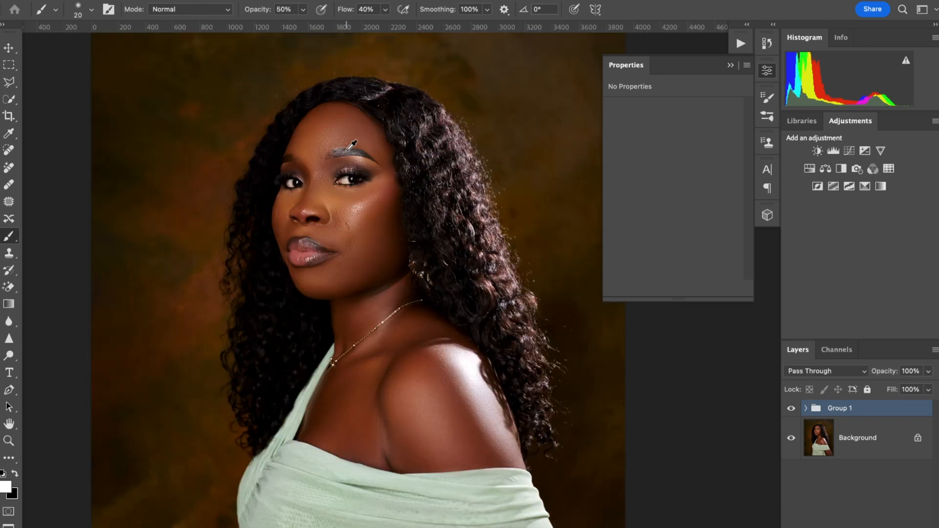
{"action": "scroll", "coordinate": [352, 144], "scroll_direction": "up", "scroll_amount": 2}
{"action": "left_click", "coordinate": [792, 409]}
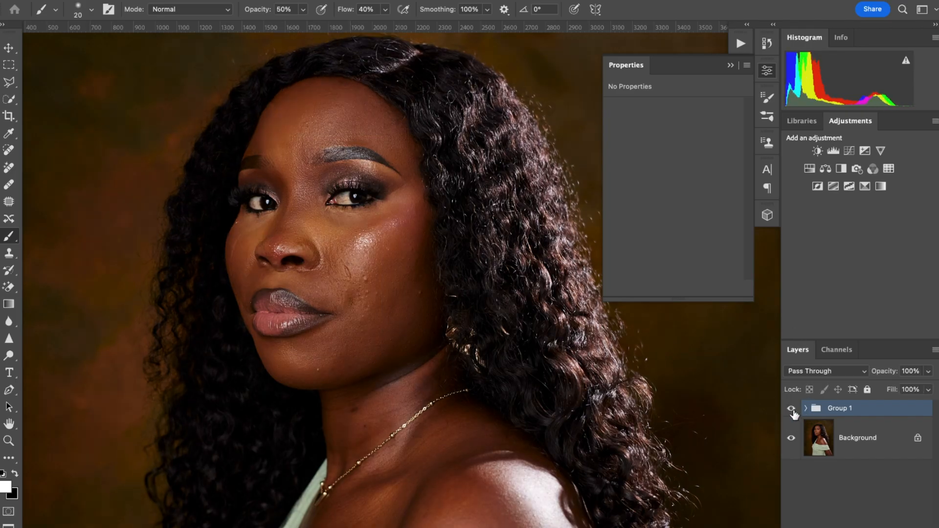
{"action": "left_click", "coordinate": [792, 409]}
{"action": "left_click", "coordinate": [792, 409]}
Collapse the Properties display and review the retouched portrait at a reduced size.
{"action": "left_click", "coordinate": [731, 69]}
{"action": "scroll", "coordinate": [511, 263], "scroll_direction": "down", "scroll_amount": 3}
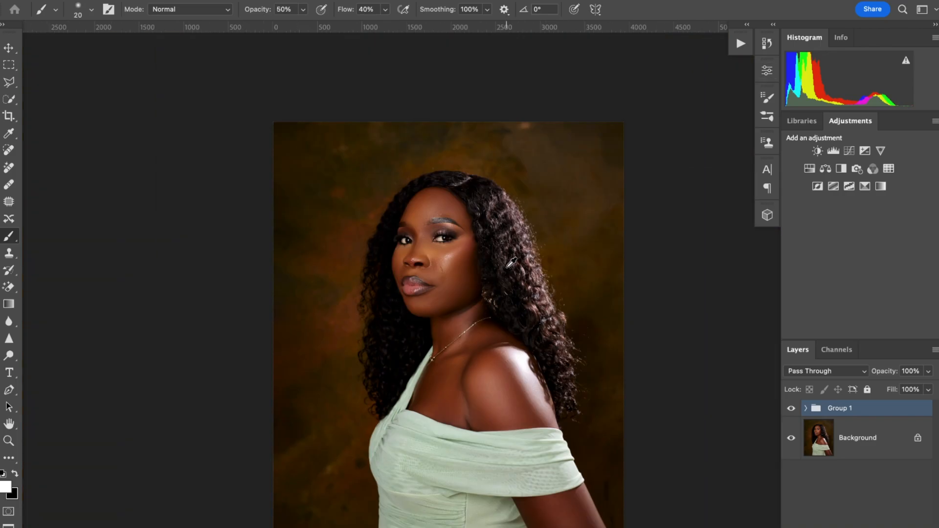
{"action": "scroll", "coordinate": [519, 274], "scroll_direction": "down", "scroll_amount": 1}
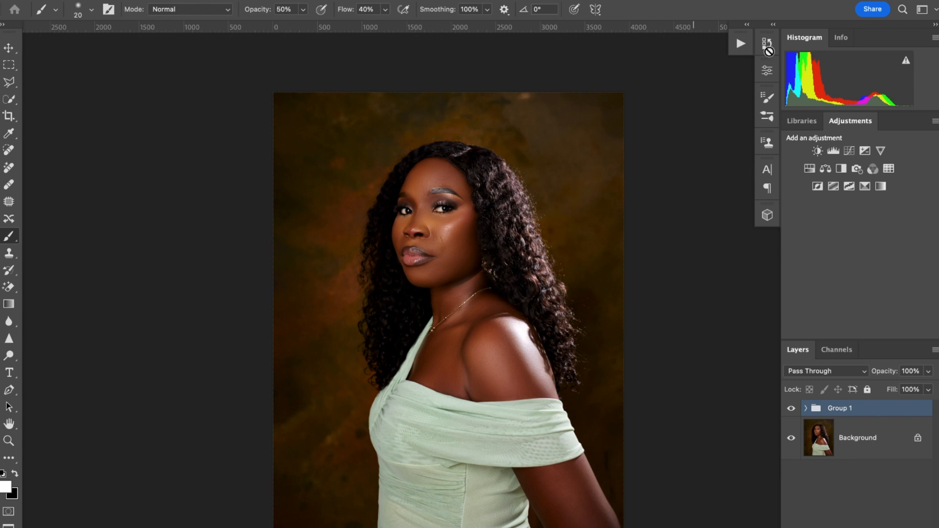
Display the recorded actions and collapse the Eglow action set.
{"action": "left_click", "coordinate": [742, 45]}
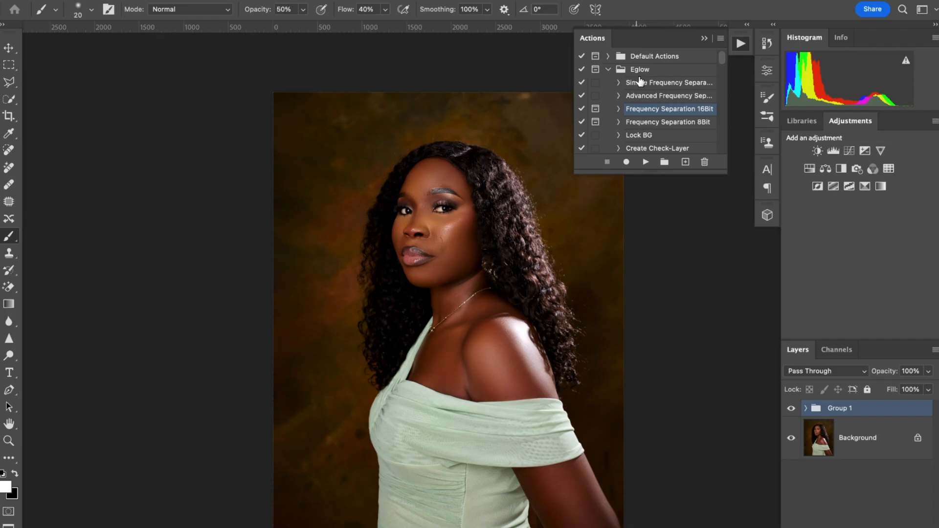
{"action": "left_click", "coordinate": [608, 70]}
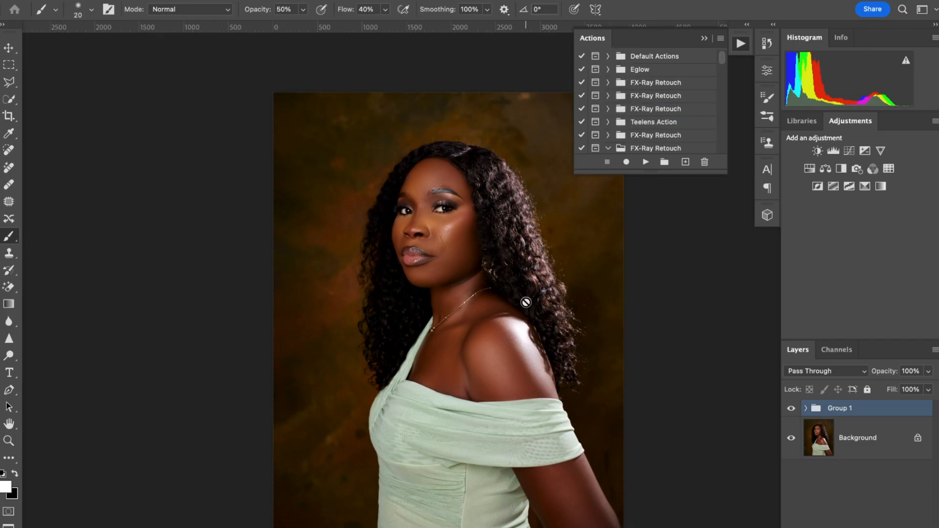
{"action": "scroll", "coordinate": [526, 302], "scroll_direction": "right", "scroll_amount": 5}
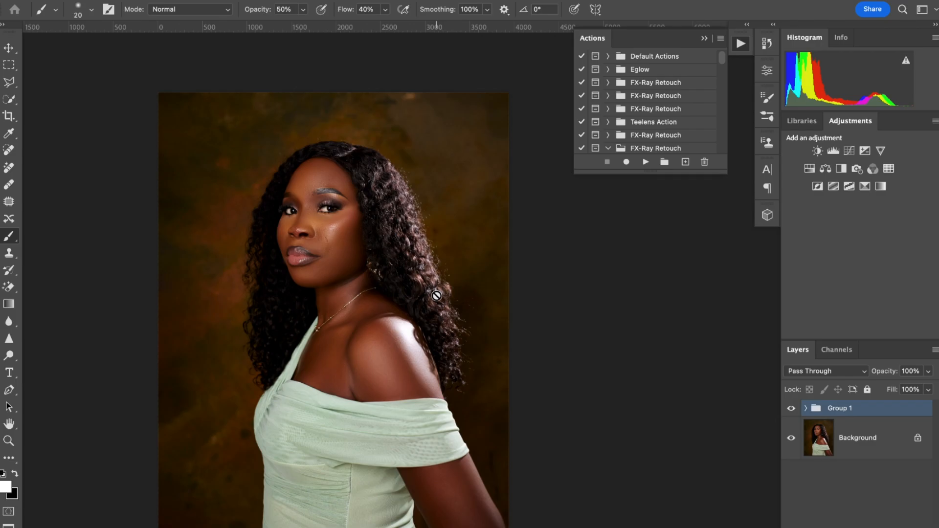